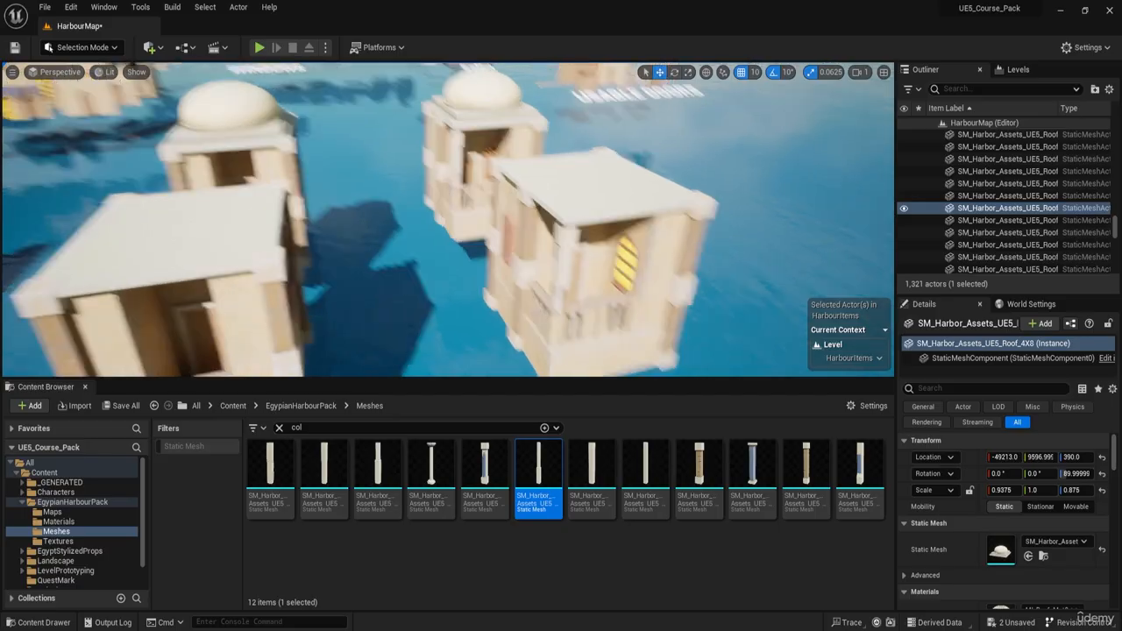
Step: Examine the harbour tower and the balcony houses around it from several sides
key("s")
key("d")
key("d")
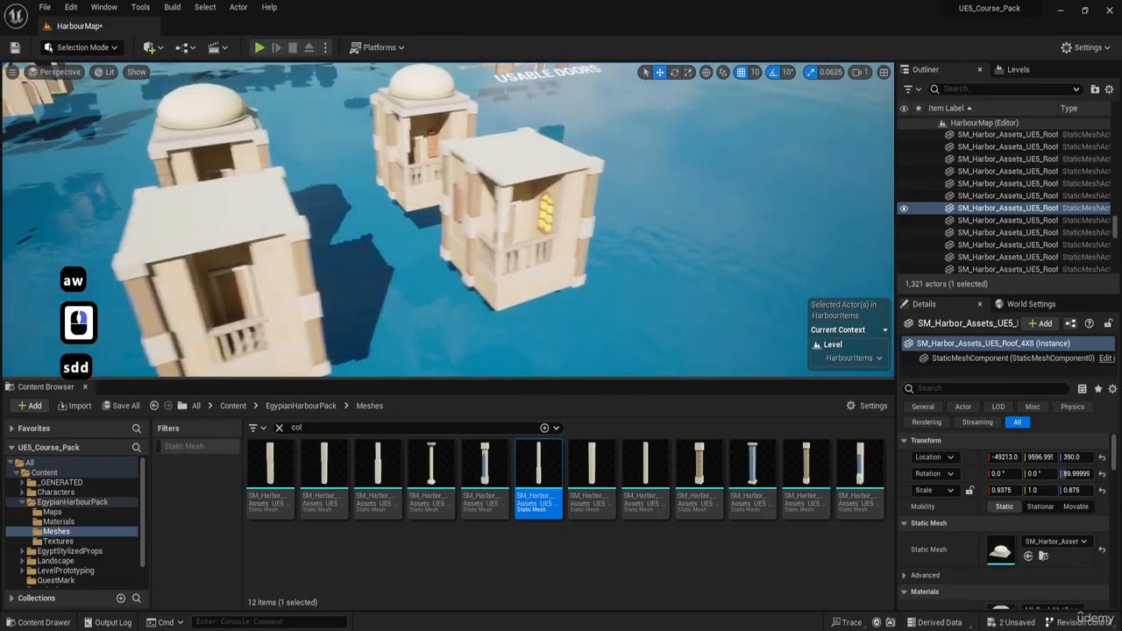
key("e")
key("d")
key("e")
key("w")
key("a")
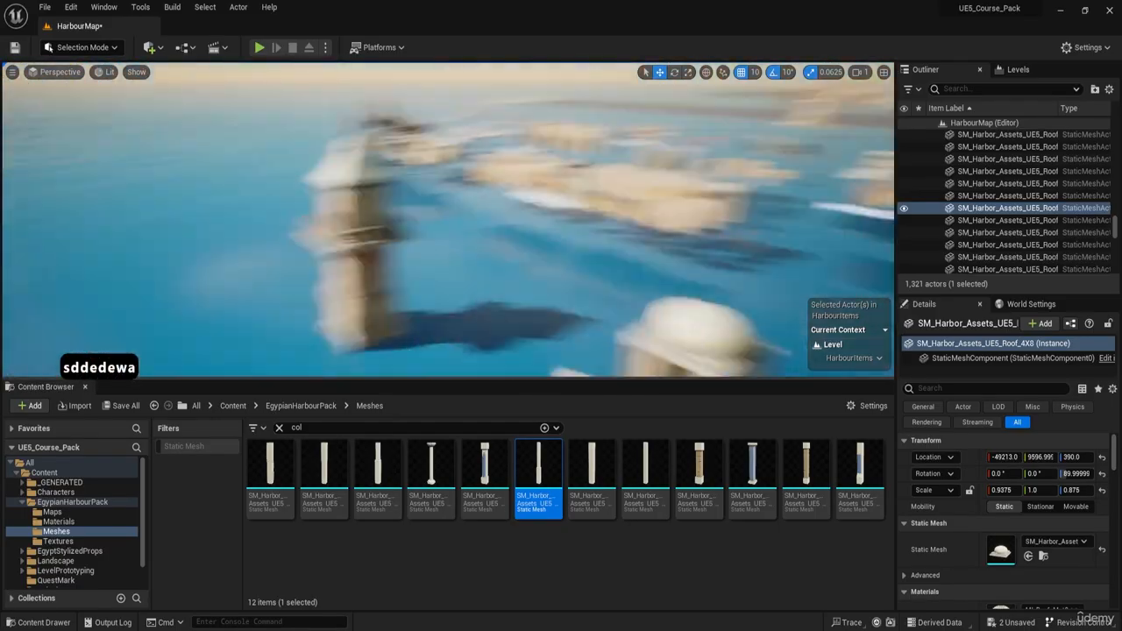
key("a")
key("w")
key("e")
left_click(425, 204)
key("a")
right_click_drag(424, 203, 405, 230)
Step: Inspect the flat-roofed balcony buildings over the water, viewing their fronts, corners and roofs
key("d")
key("d")
key("q")
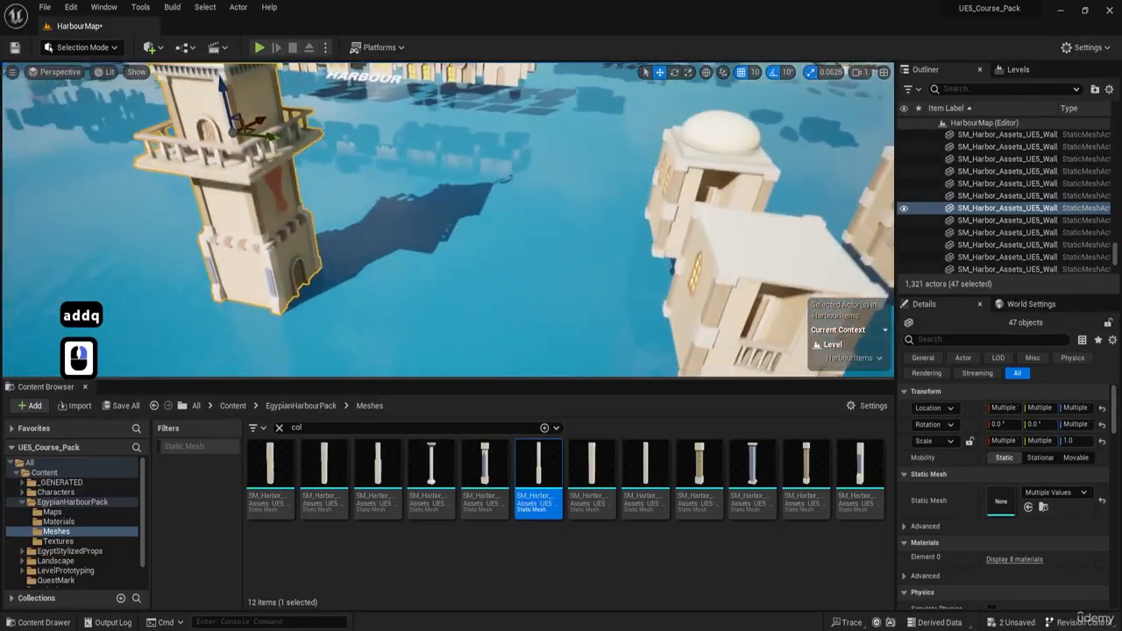
key("a")
right_click_drag(297, 241, 275, 170)
key("q")
key("d")
key("a")
key("a")
key("s")
key("d")
key("d")
key("d")
key("d")
key("d")
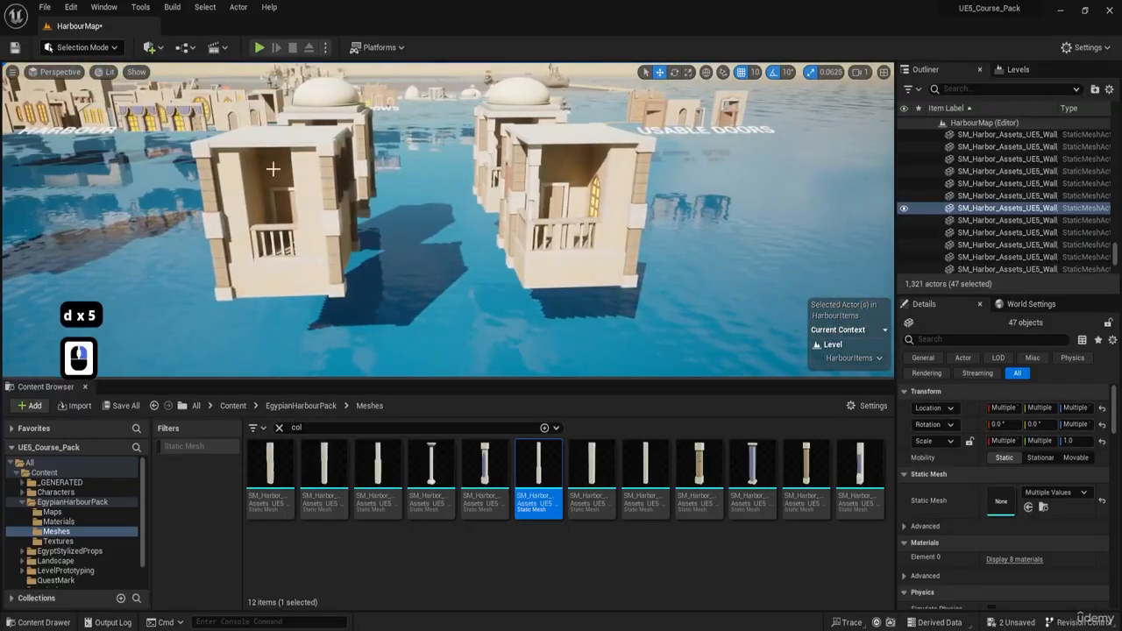
key("a")
key("w")
mouse_move(389, 197)
right_mouse_down()
mouse_move(377, 198)
mouse_move(388, 198)
right_mouse_up()
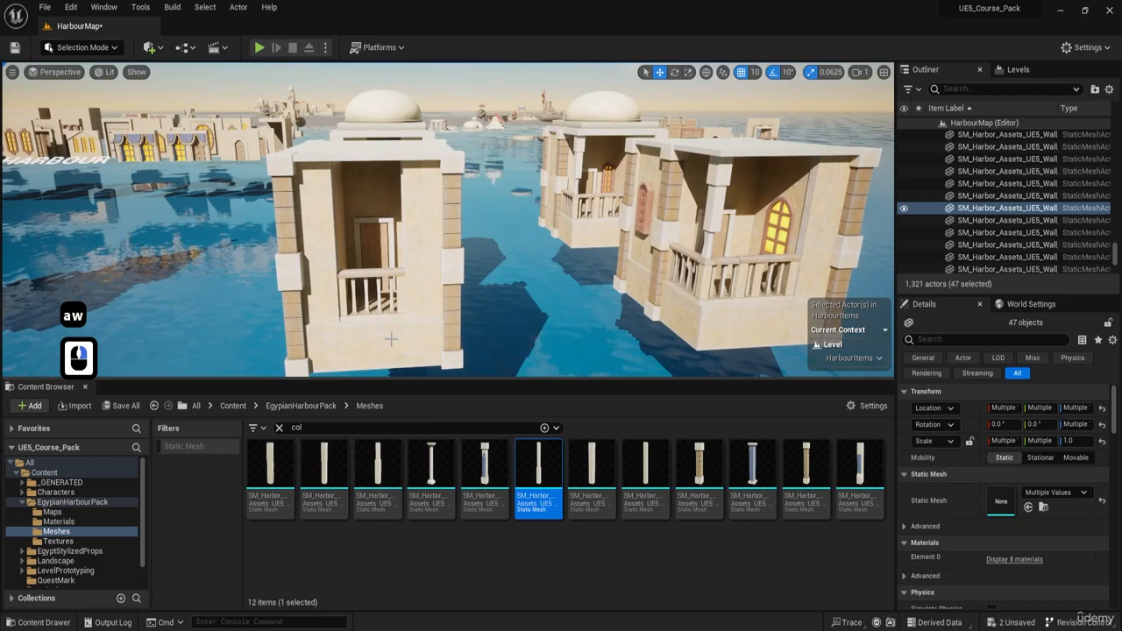
key("w")
right_click_drag(381, 115, 396, 220)
key("e")
key("s")
key("q")
key("d")
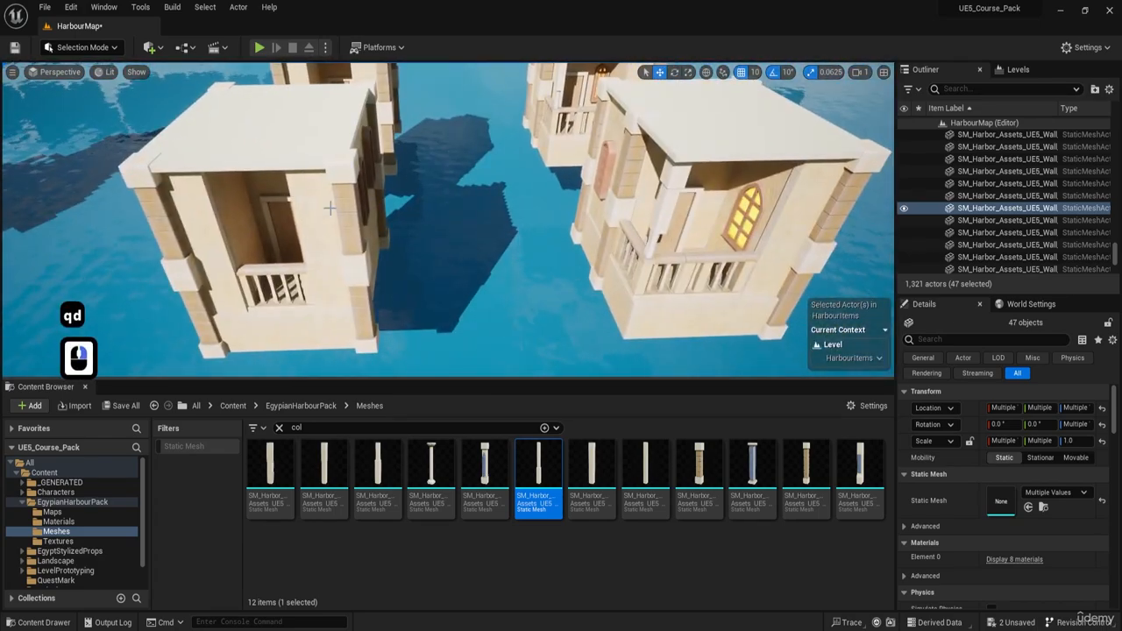
right_click_drag(791, 92, 764, 73)
key("d")
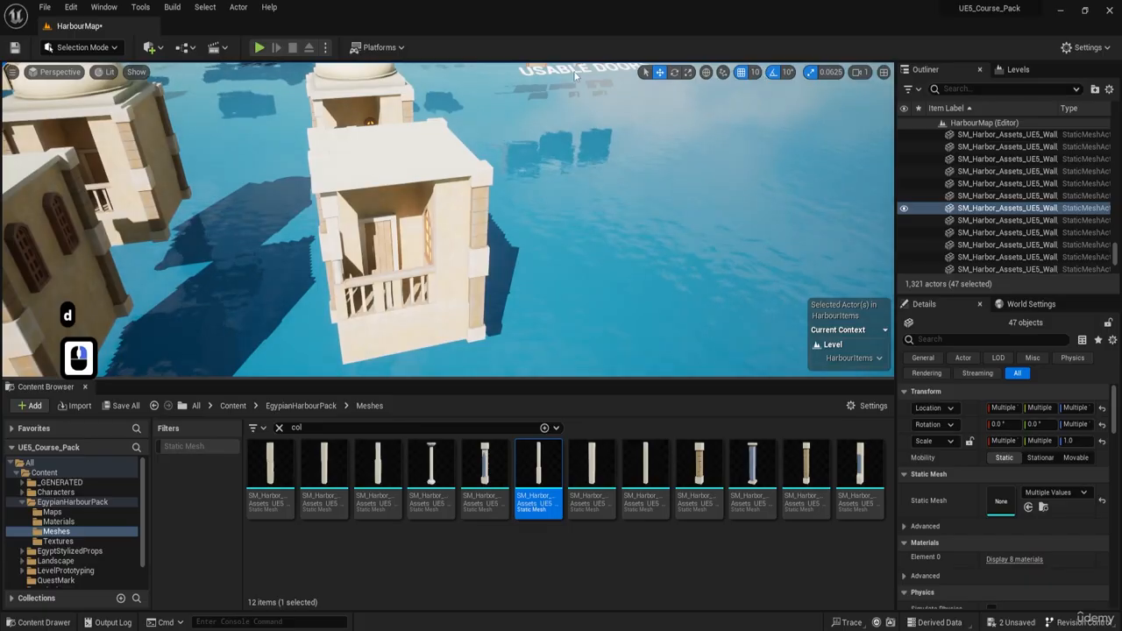
Step: Box-select every part of the flat-roofed balcony building in the top view and duplicate it along the Y axis into open water
left_click(883, 71)
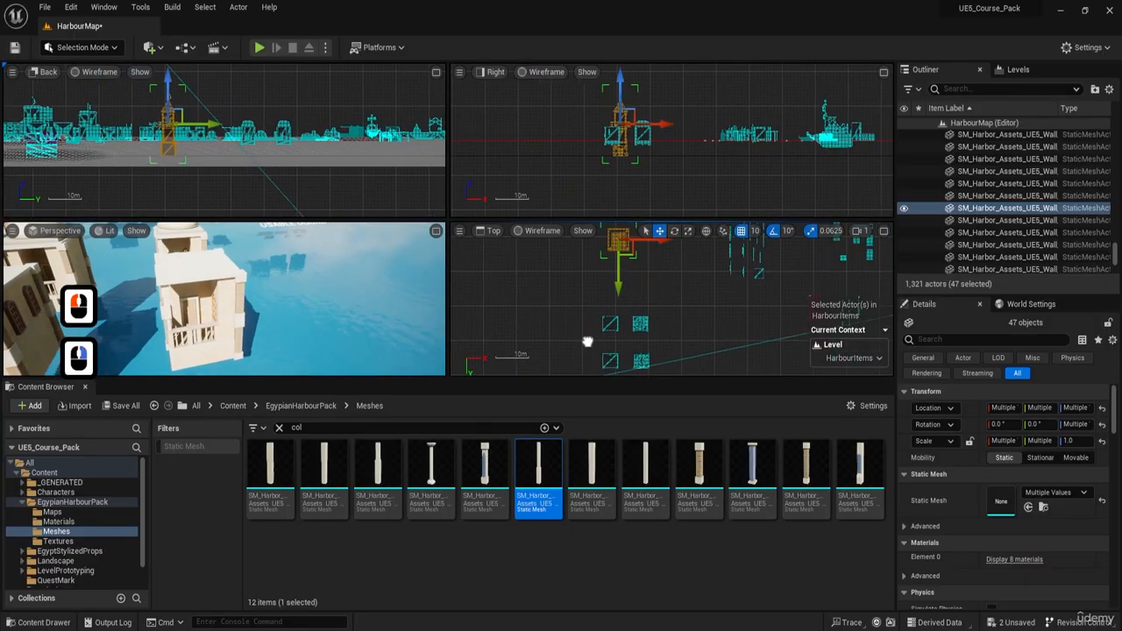
scroll(599, 313, "up", 9)
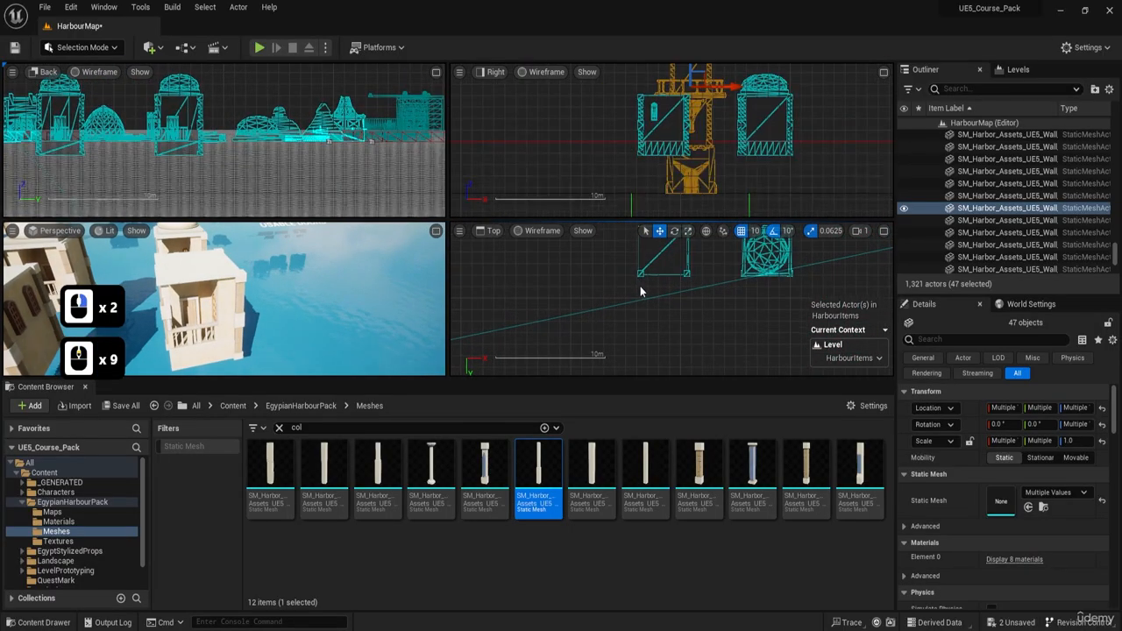
left_click_drag(584, 340, 676, 288)
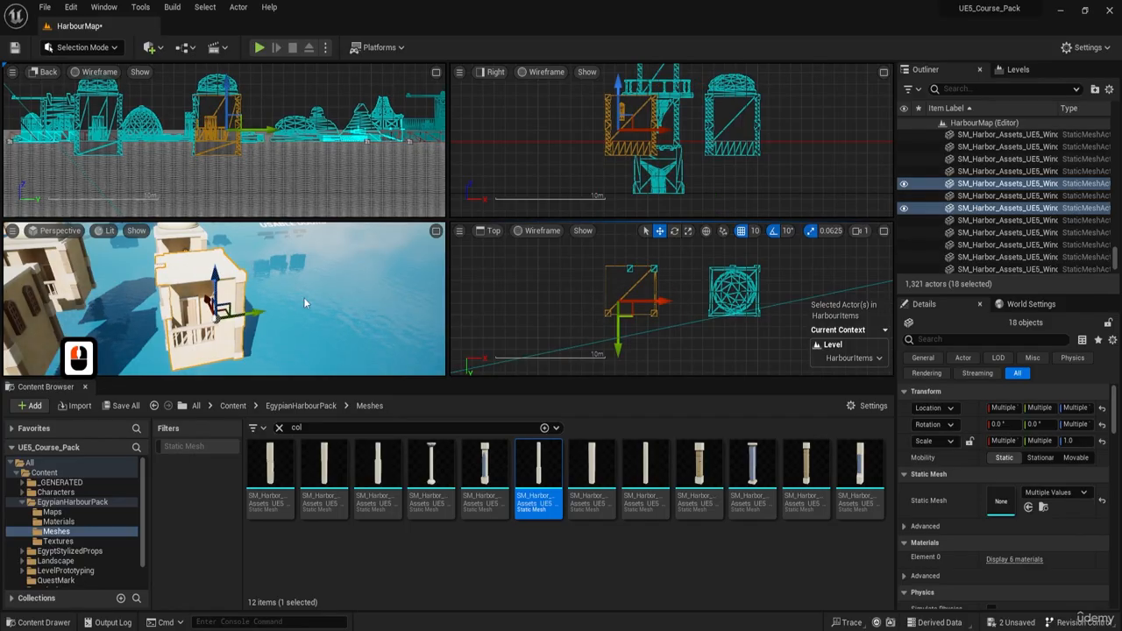
right_click_drag(304, 302, 298, 306)
key("w")
key("w")
key("a")
key("s")
key("d")
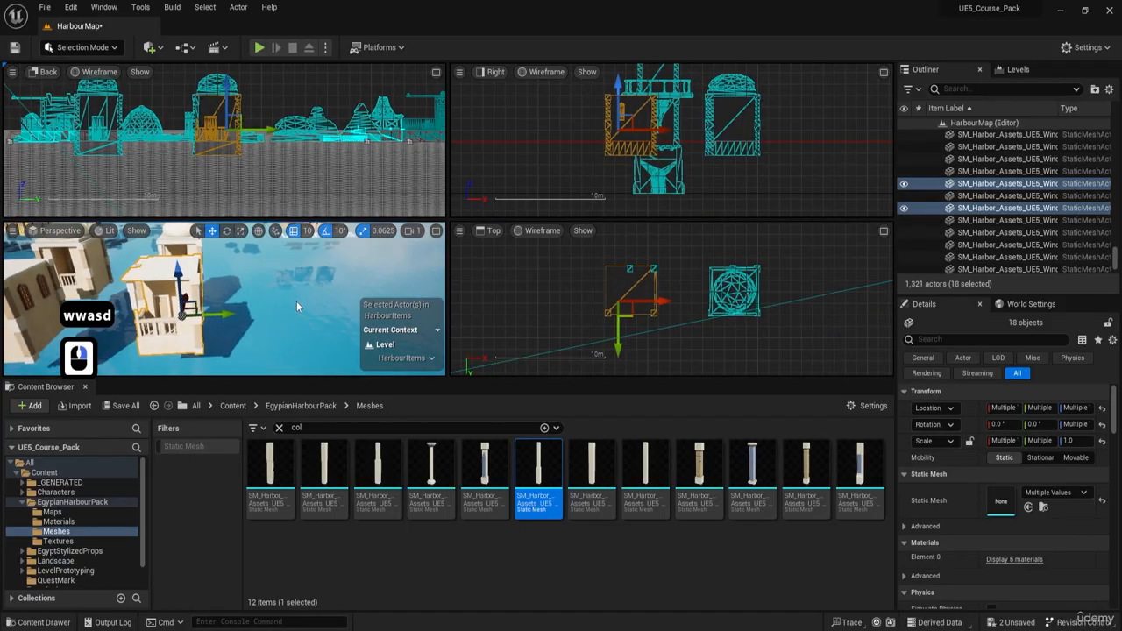
left_click_drag(570, 330, 670, 284)
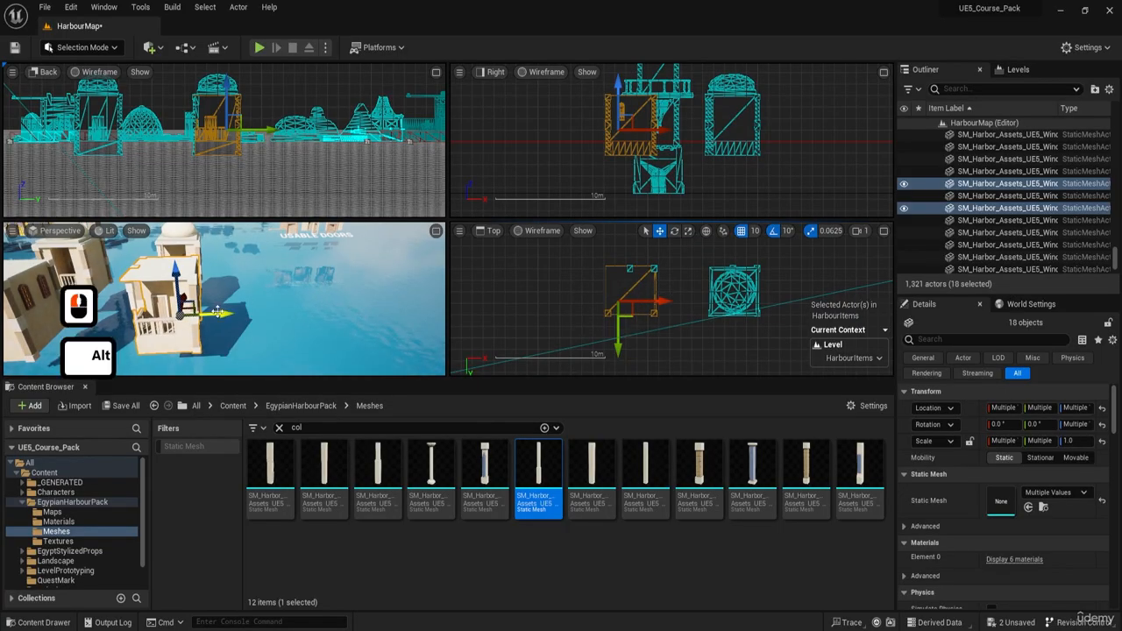
left_click_drag(218, 313, 408, 303, "alt")
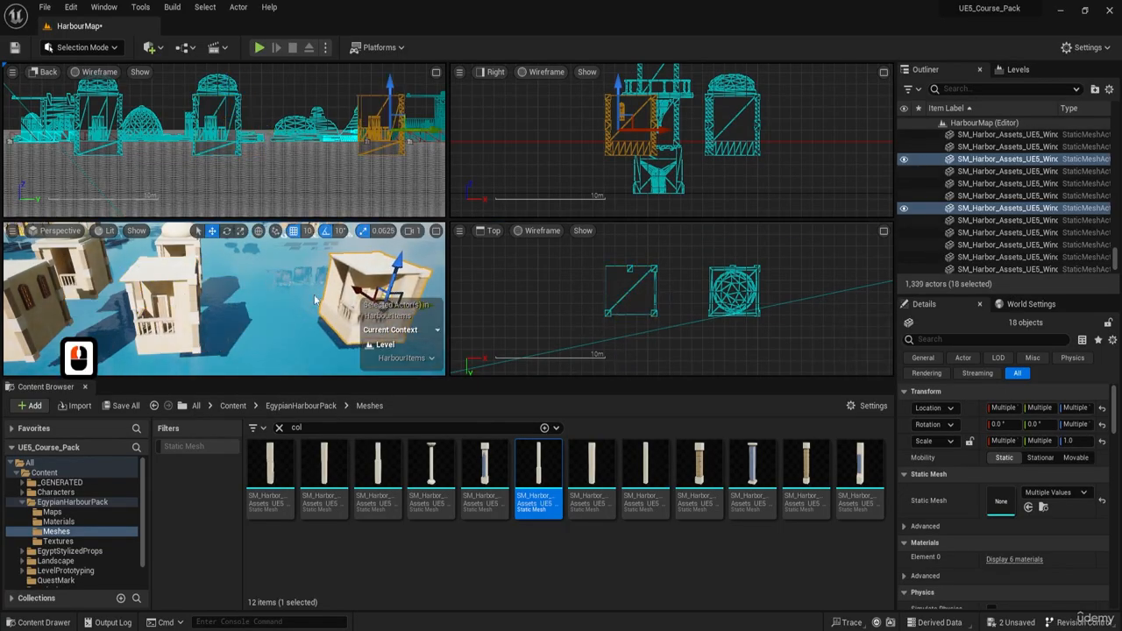
Step: Enlarge the perspective view and delete the lower piece beside the balcony base on the duplicated building
key("w")
right_click_drag(316, 300, 368, 303)
left_click(436, 231)
key("w")
key("d")
key("w")
key("a")
key("s")
key("d")
left_click(347, 287)
key("Delete")
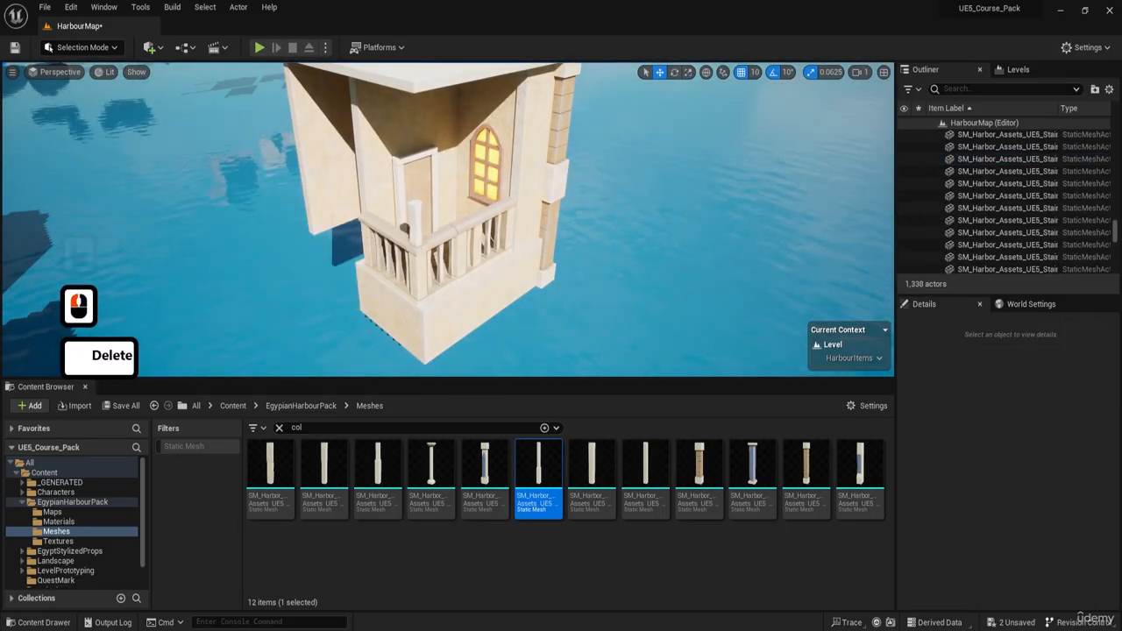
Step: Rotate the Stairs_2M_Support block below the duplicated balcony and move it back under the window wall, to about X -50173, Y 11157
left_click(423, 322)
key("e")
left_click_drag(409, 267, 397, 337)
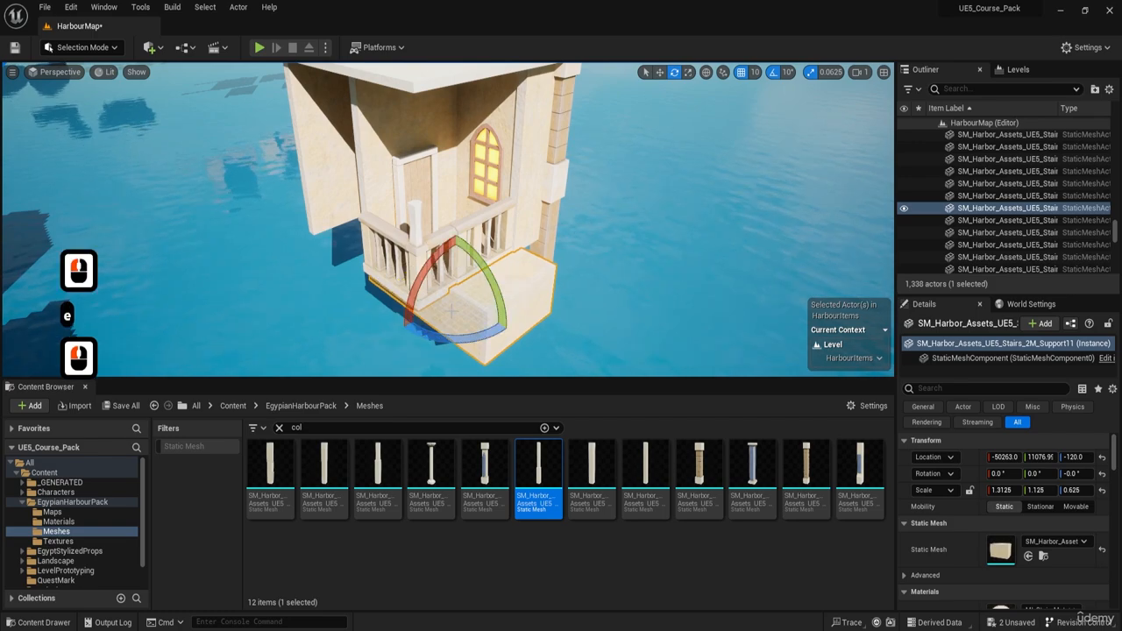
key("w")
left_click_drag(427, 279, 396, 260)
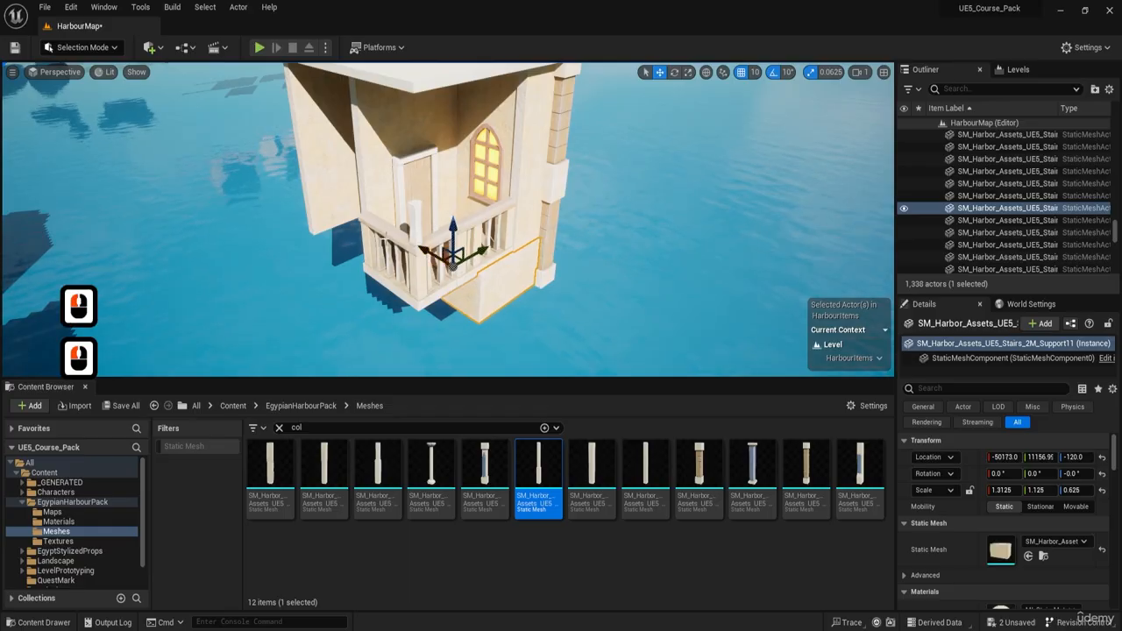
Step: Examine the duplicated building's wooden door and balcony from the front and sides
double_click(413, 186)
key("d")
key("w")
right_click_drag(417, 188, 420, 187)
key("d")
key("s")
key("d")
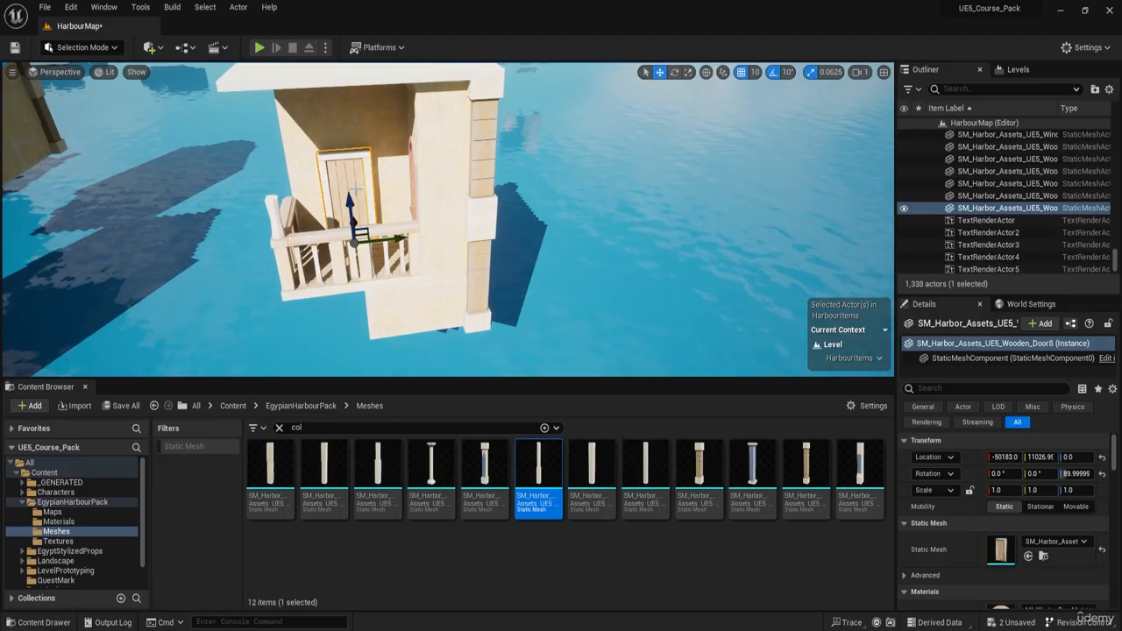
key("a")
right_click_drag(356, 190, 473, 207)
key("a")
key("a")
key("d")
Step: Delete the wooden balcony corner section from the duplicated building's balcony
key("a")
key("w")
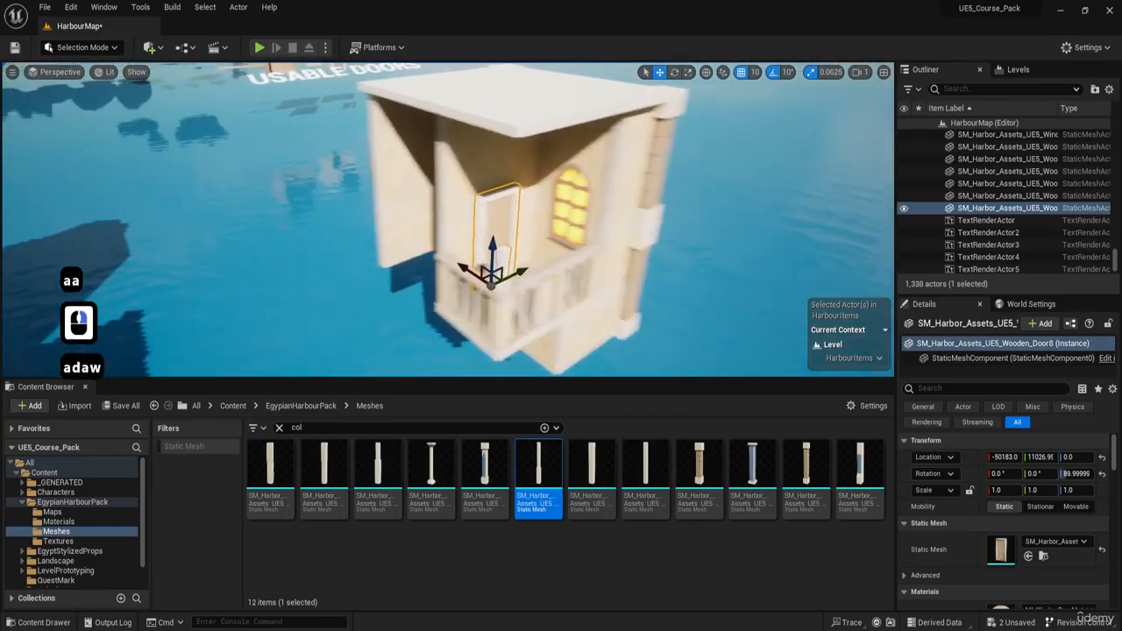
key("d")
right_click_drag(518, 263, 506, 287)
key("a")
key("d")
key("d")
key("d")
key("w")
key("e")
key("w")
key("e")
key("d")
key("w")
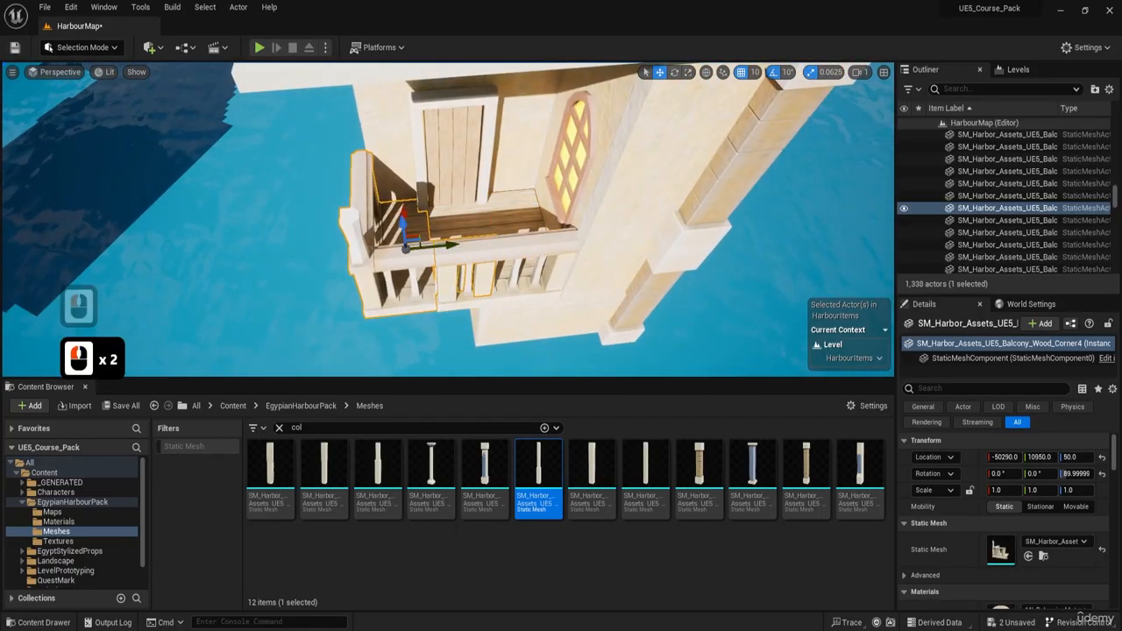
key("Delete")
Step: Try to remove the straight wooden balcony section next to the window wall
mouse_move(518, 255)
right_mouse_down()
mouse_move(513, 243)
mouse_move(466, 270)
mouse_move(482, 278)
mouse_move(525, 264)
mouse_move(527, 290)
mouse_move(503, 272)
right_mouse_up()
key("a")
key("w")
key("w")
key("w")
key("e")
key("e")
key("w")
left_click(517, 248)
key("s")
key("a")
Step: Slide the straight wooden balcony section along the Y axis to about 9637, against the corner railing
key("e")
key("w")
key("d")
Step: Undo the last balcony section deletion and the selections made since
key("w")
key("a")
key("w")
key("Delete")
left_click(477, 263)
key("w")
key("a")
key("s")
key("d")
key("a")
key("s")
key("a")
key("w")
key("d")
left_click(525, 264)
key("d")
key("w")
key("ctrl+z")
key("ctrl+z")
key("ctrl+z")
key("w")
key("e")
key("w")
left_click_drag(503, 270, 602, 263)
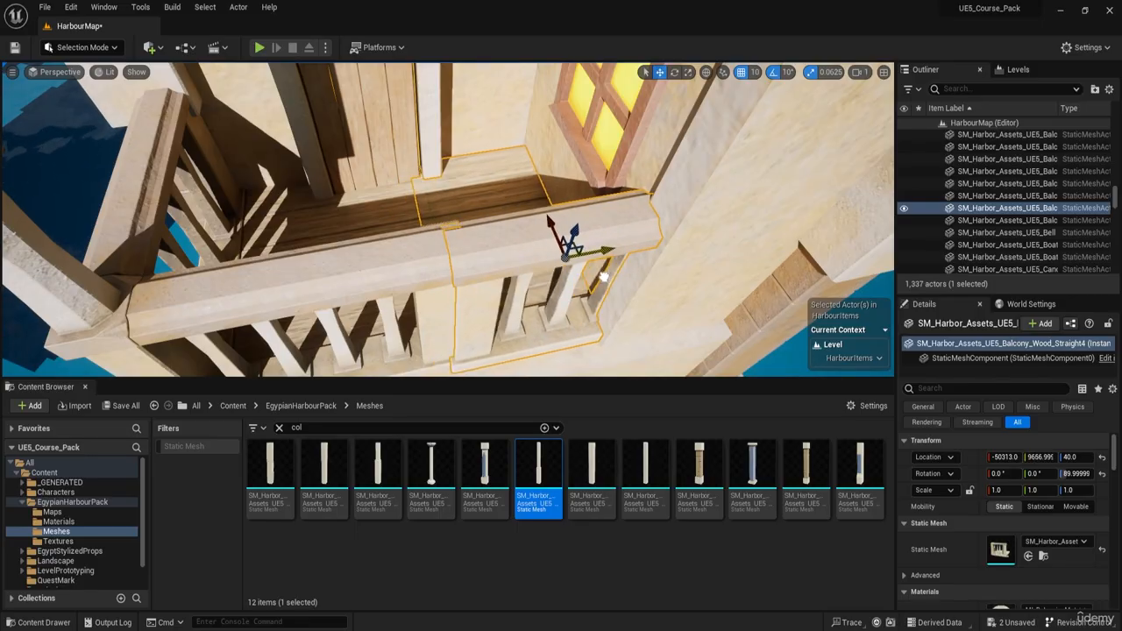
left_click_drag(604, 277, 588, 279)
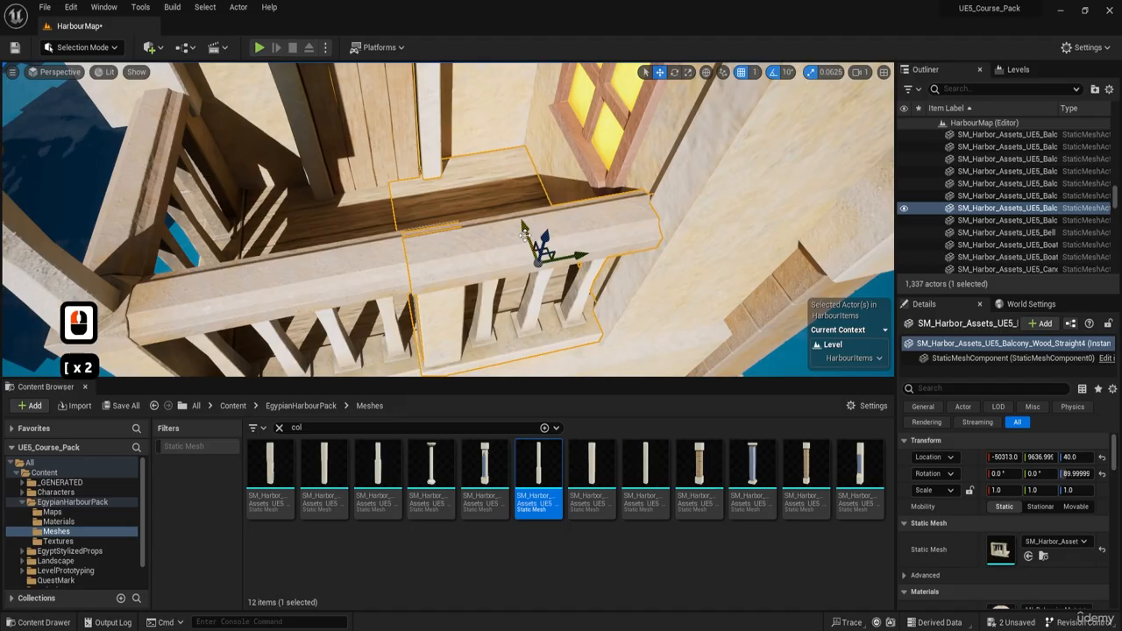
Step: Fine-tune the straight balcony section's position to X -50311 and Z 39 so its handrail aligns with the corner railing
key("h")
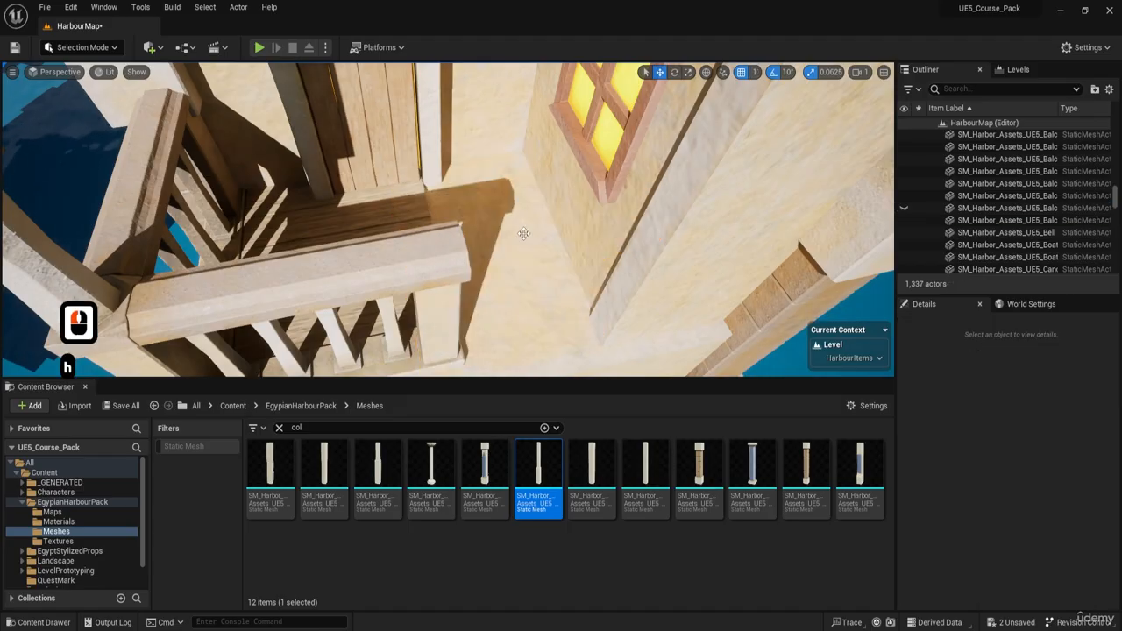
key("ctrl+z")
right_click_drag(509, 233, 452, 256)
key("a")
key("w")
key("a")
key("w")
key("a")
key("d")
key("g")
key("g")
key("s")
key("d")
key("d")
key("e")
key("w")
key("w")
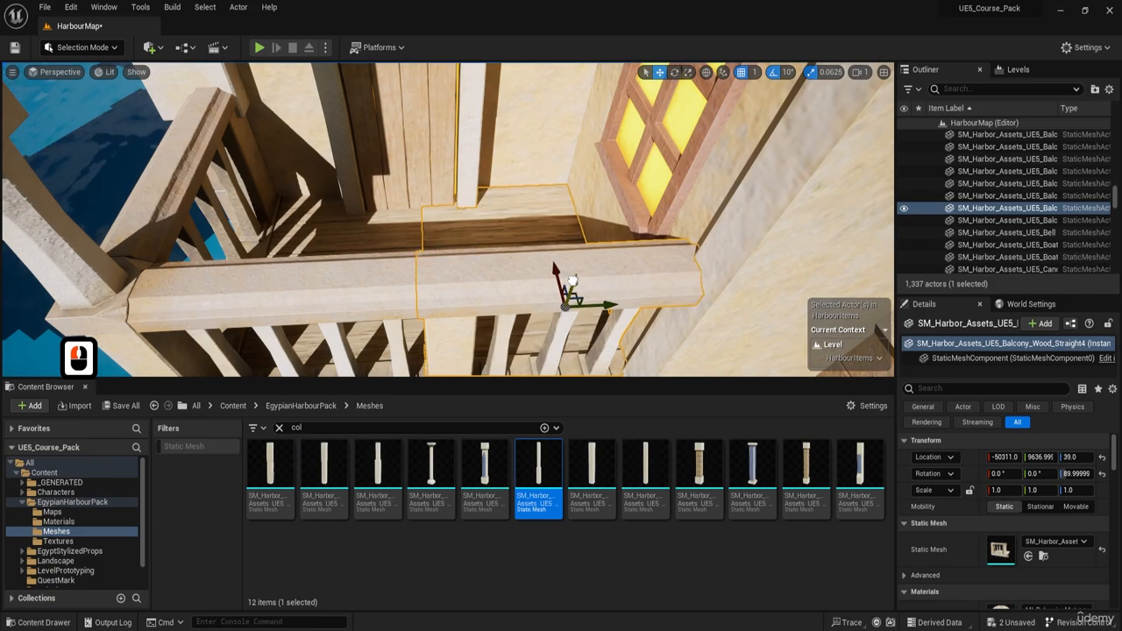
Step: Align the matching straight wooden balcony section on the opposite side of the balcony to X -49370, Y 9637 and Z 37
key("g")
key("s")
right_click_drag(571, 279, 600, 250)
key("q")
key("a")
key("a")
mouse_move(532, 239)
right_mouse_down()
mouse_move(517, 206)
mouse_move(532, 239)
right_mouse_up()
key("a")
key("w")
key("e")
key("w")
left_click(464, 200)
key("w")
right_click_drag(465, 200, 469, 219)
key("d")
left_click_drag(424, 209, 498, 199)
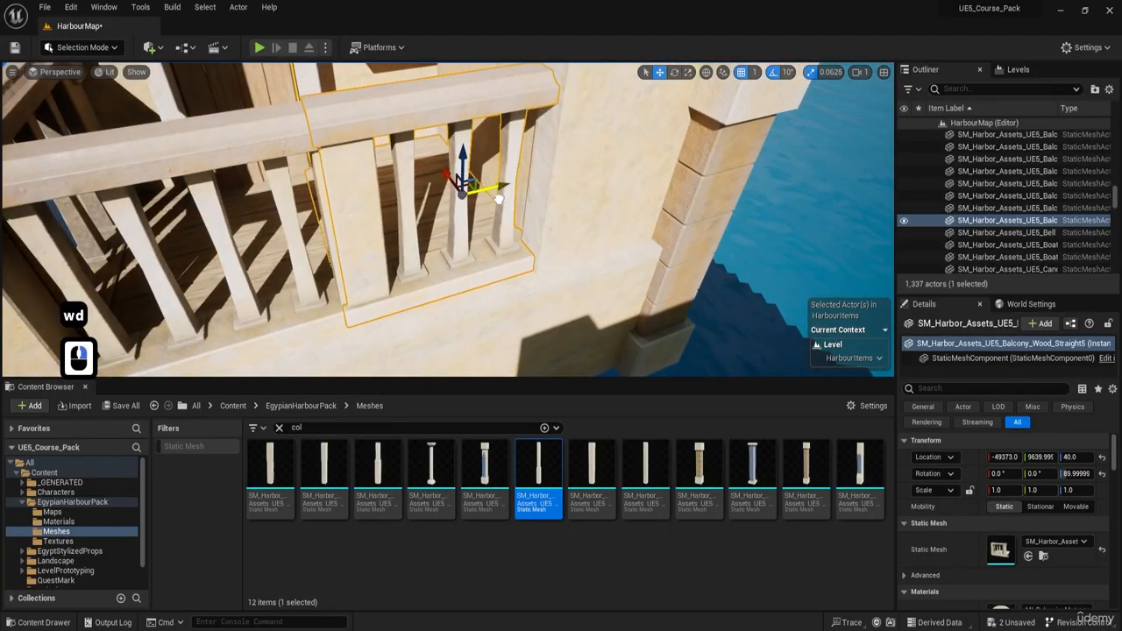
right_click_drag(495, 199, 464, 179)
Step: Delete the wooden corner balcony from the other flat-roofed building
key("a")
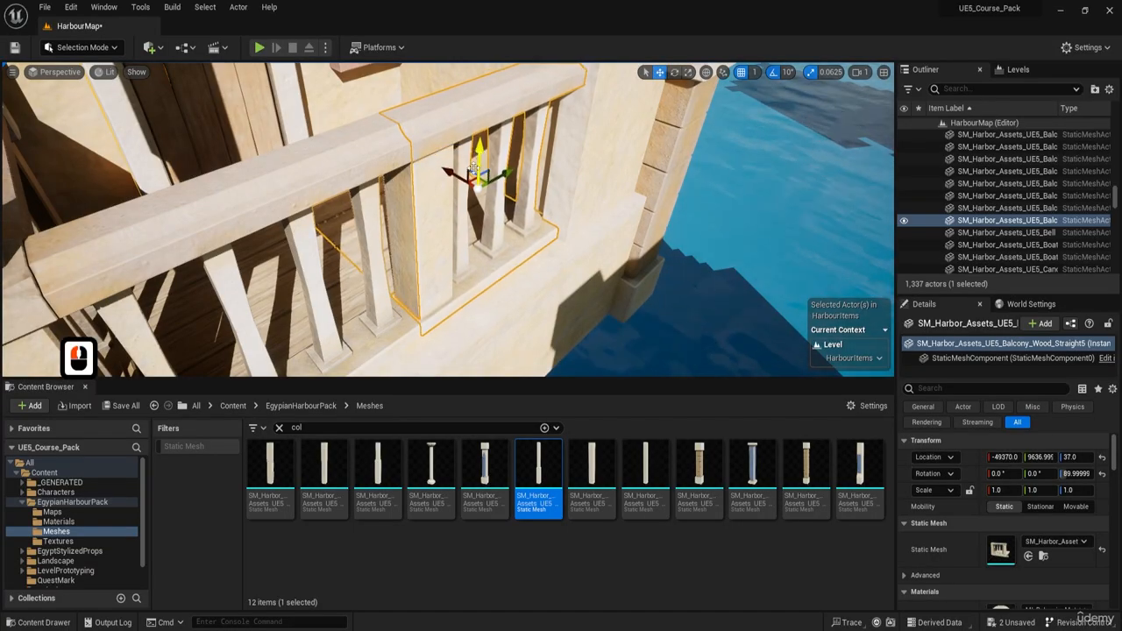
key("s")
key("d")
right_click_drag(535, 219, 327, 244)
key("w")
key("a")
key("w")
key("e")
key("s")
key("a")
key("d")
key("w")
key("e")
key("d")
key("w")
key("w")
left_click(445, 261)
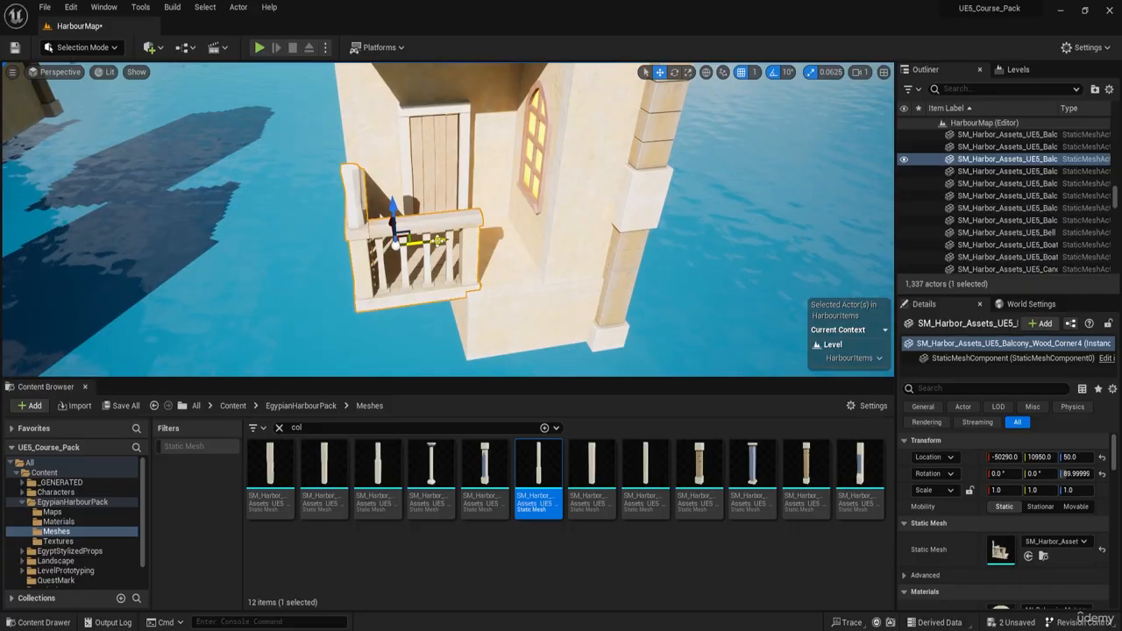
key("d")
right_click_drag(438, 241, 482, 238)
key("a")
key("s")
key("d")
key("a")
key("w")
key("Delete")
Step: Delete the doorway pieces behind the removed balcony to open up the recess
left_click(441, 193)
key("Delete")
key("a")
left_click(418, 261)
left_click(403, 234)
right_click_drag(403, 234, 438, 239)
key("Delete")
Step: Bring the recessed arched window flush with the base's front edge and replace its narrow wall with a plain 4X4 wall at X -50153, Y 11072
left_click(470, 254)
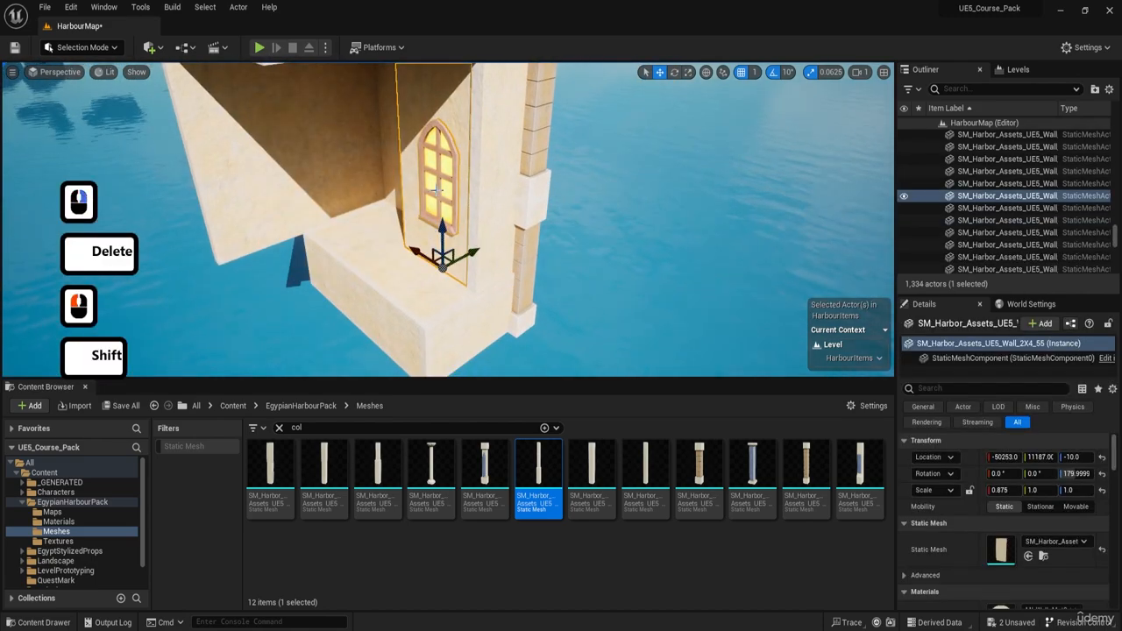
left_click(436, 189, "shift")
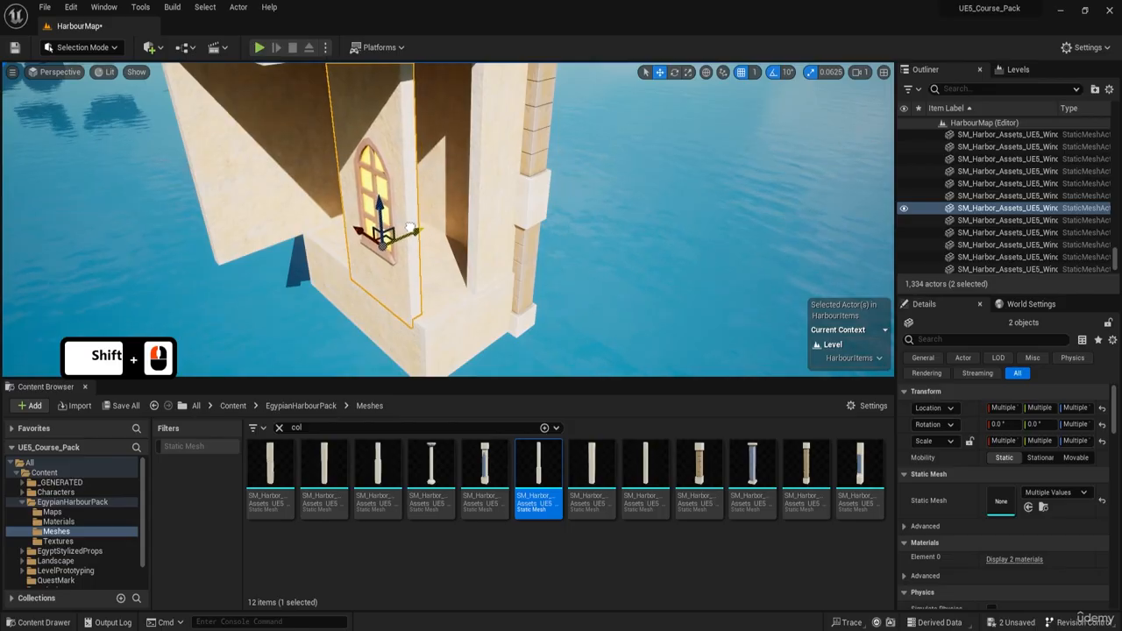
key("a")
right_click_drag(412, 226, 429, 226)
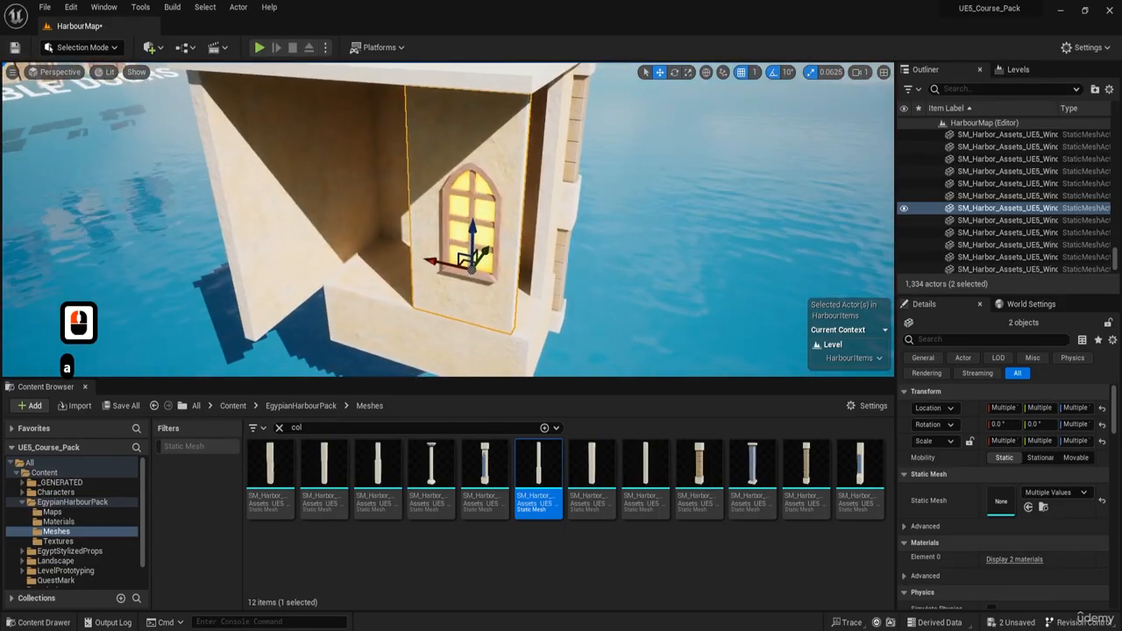
key("Delete")
left_click(433, 167)
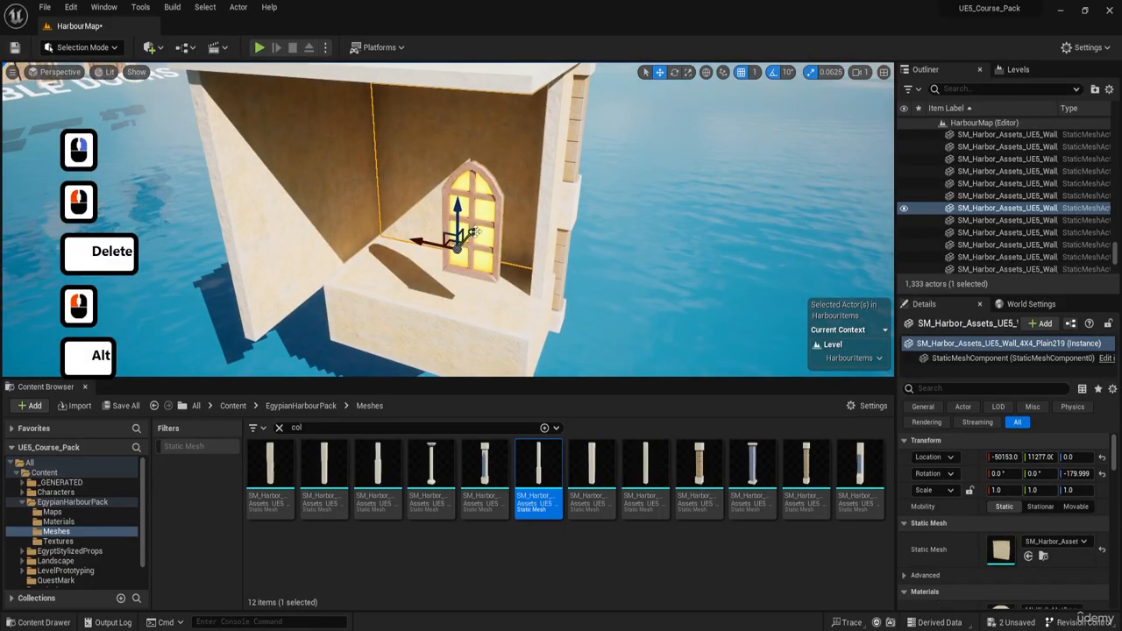
Step: Delete the plain 4X4 side wall that overhangs the base
left_click(267, 238)
right_click_drag(267, 238, 267, 239)
key("a")
key("a")
key("a")
key("a")
key("a")
key("a")
key("a")
key("a")
key("a")
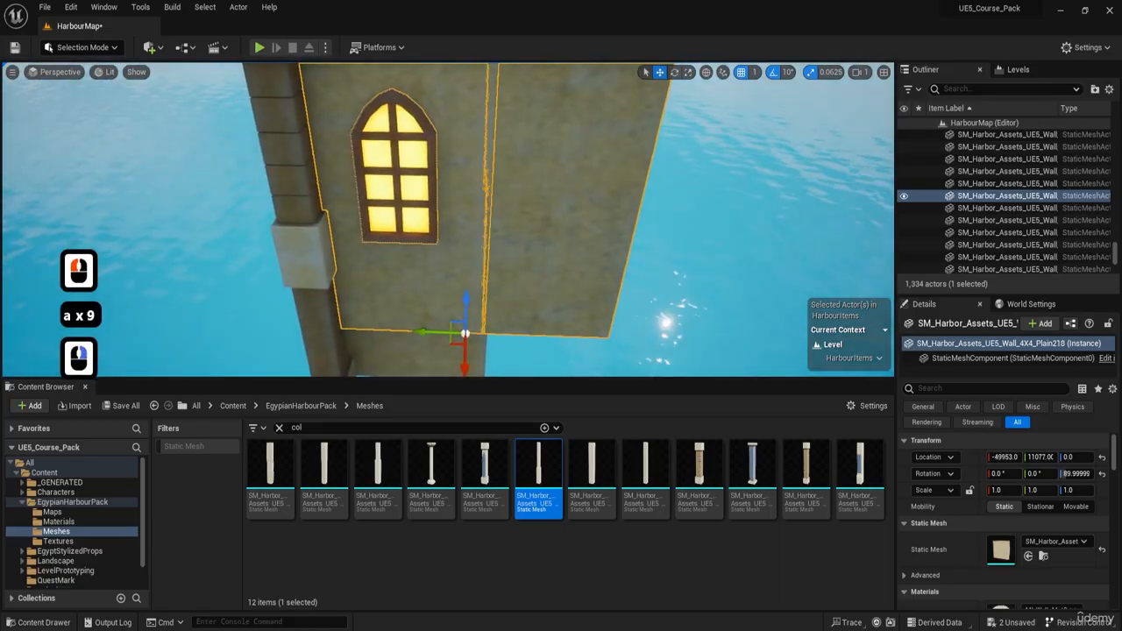
right_click_drag(337, 234, 337, 234)
key("s")
key("Delete")
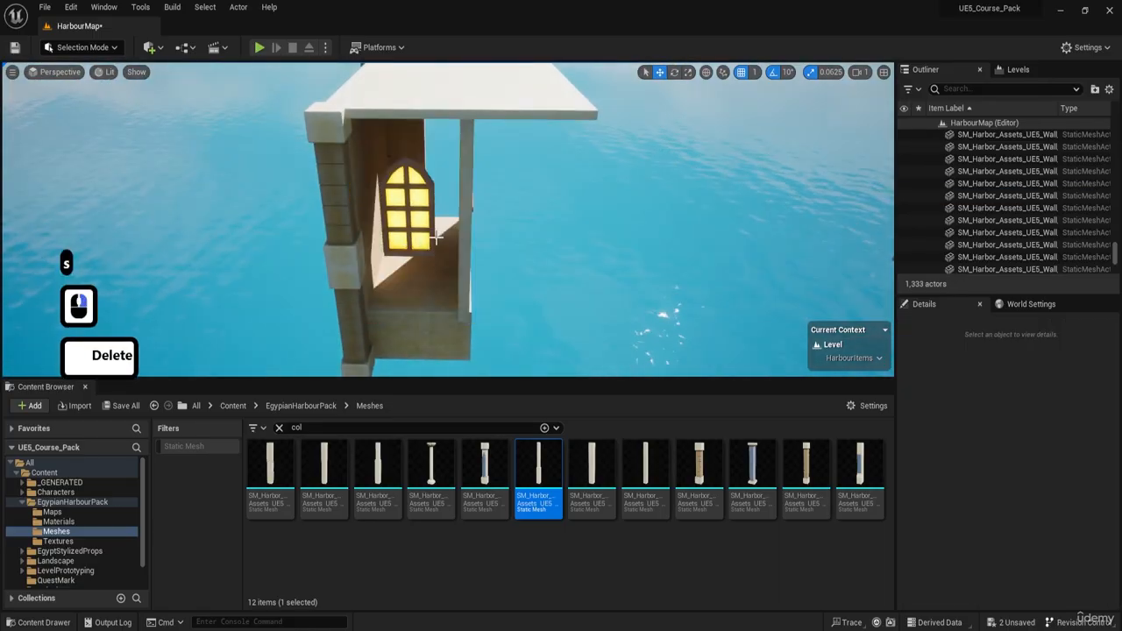
Step: Duplicate the narrow 2X4 end wall onto the opposite end of the building at X -49954
left_click(418, 160)
key("w")
key("d")
right_click_drag(453, 180, 452, 180)
key("s")
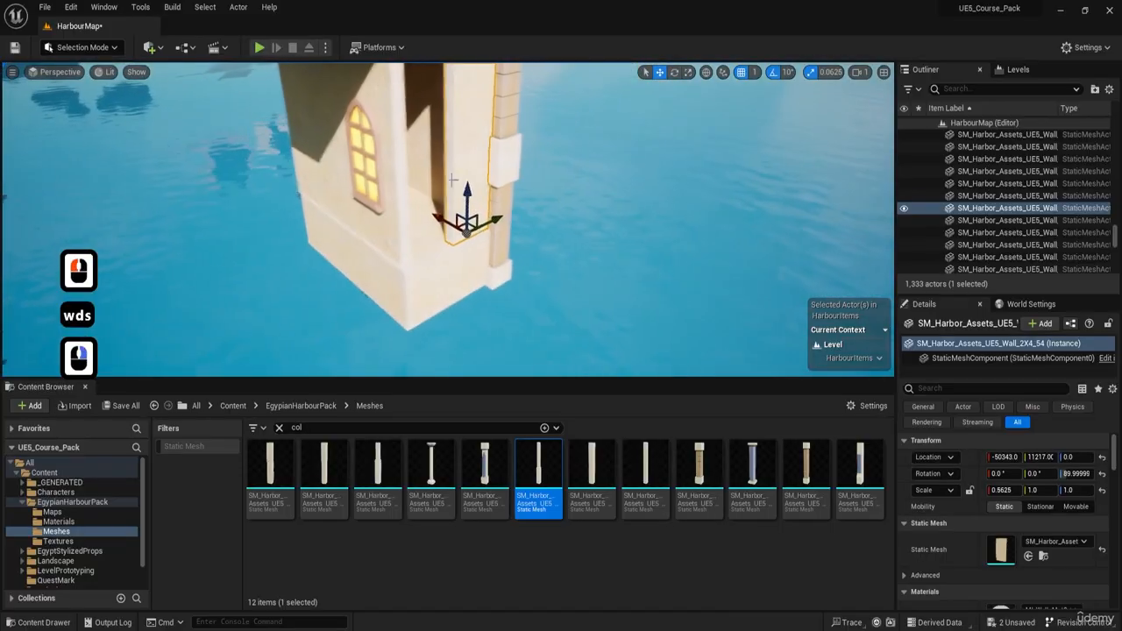
left_click_drag(346, 179, 340, 182, "alt")
key("a")
right_click_drag(340, 182, 378, 200)
Step: Examine the neighbouring domed building's double-window wall and how it meets the corner columns, for comparison with the open end
key("w")
key("w")
key("a")
key("s")
key("e")
key("s")
key("s")
key("a")
key("d")
key("w")
key("d")
key("w")
key("s")
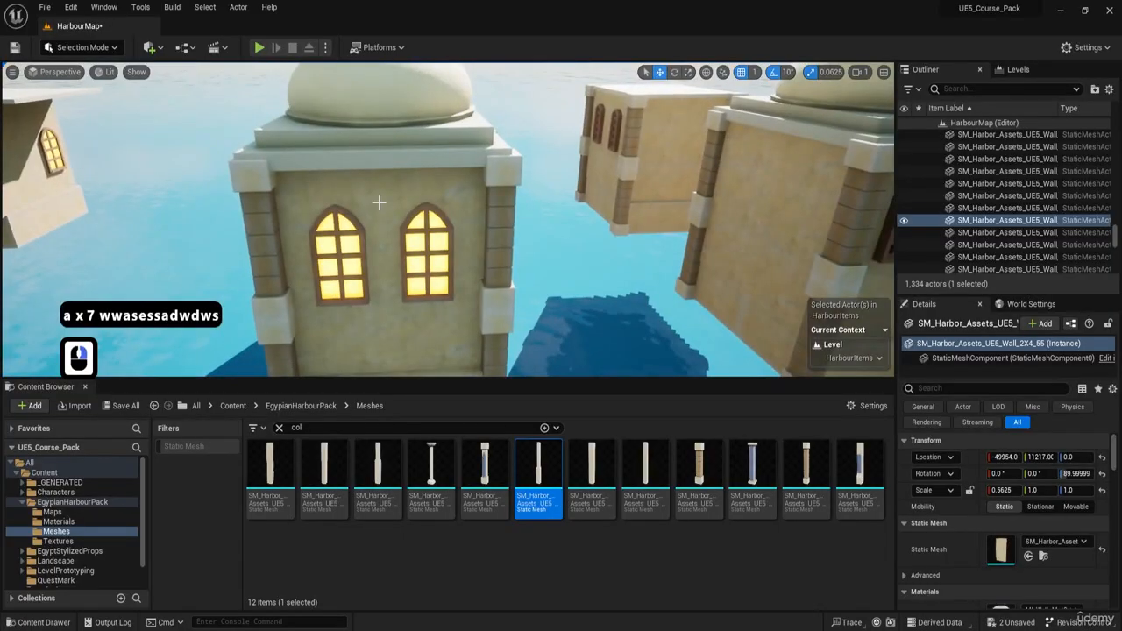
left_click(378, 199)
right_click_drag(409, 266, 462, 310)
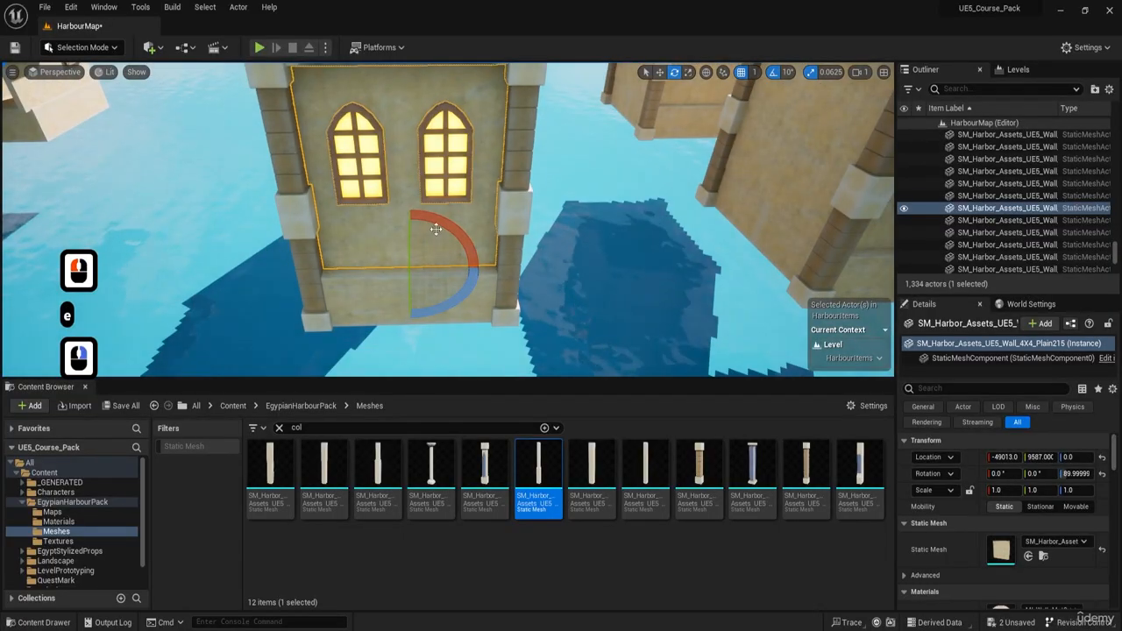
right_click_drag(436, 229, 436, 229)
key("d")
key("d")
key("w")
key("a")
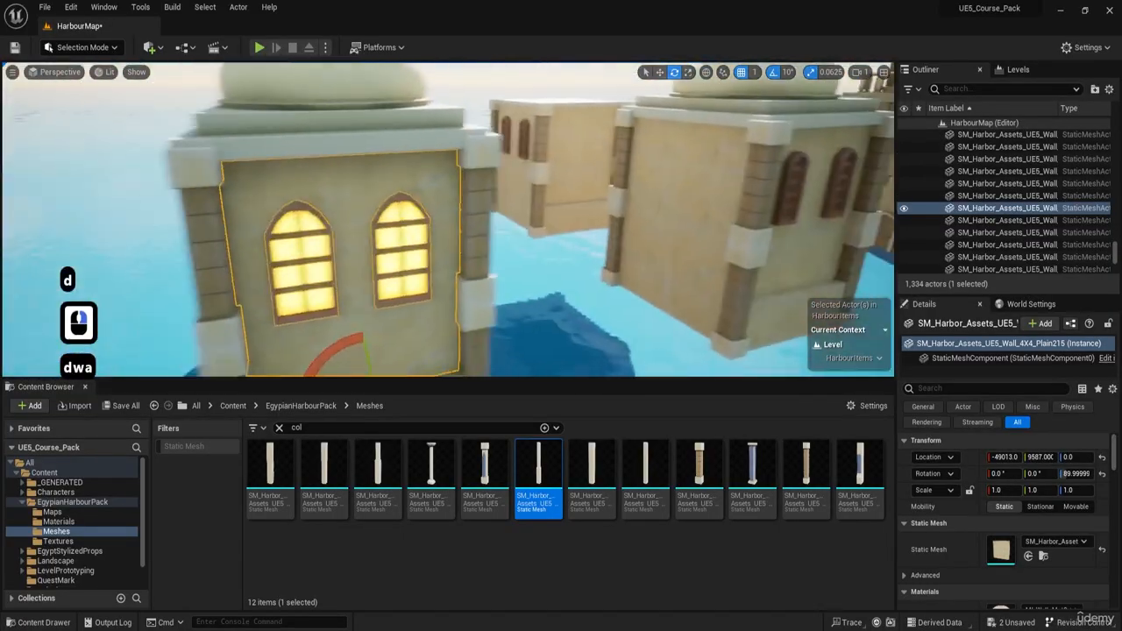
key("a")
right_click_drag(709, 225, 709, 224)
key("a")
key("w")
Step: Widen the copied 2X4 end wall to X scale 1.125 at Y 11170 to close the gap, and locate its mesh among the assets
key("w")
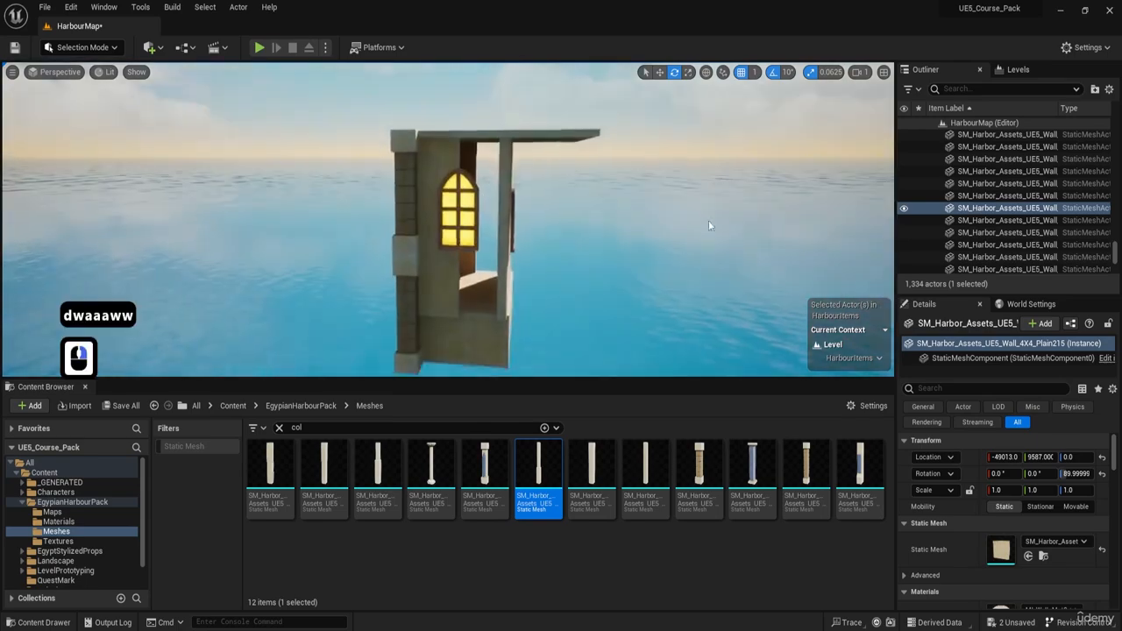
left_click(430, 302)
right_click_drag(424, 317, 424, 317)
key("w")
key("e")
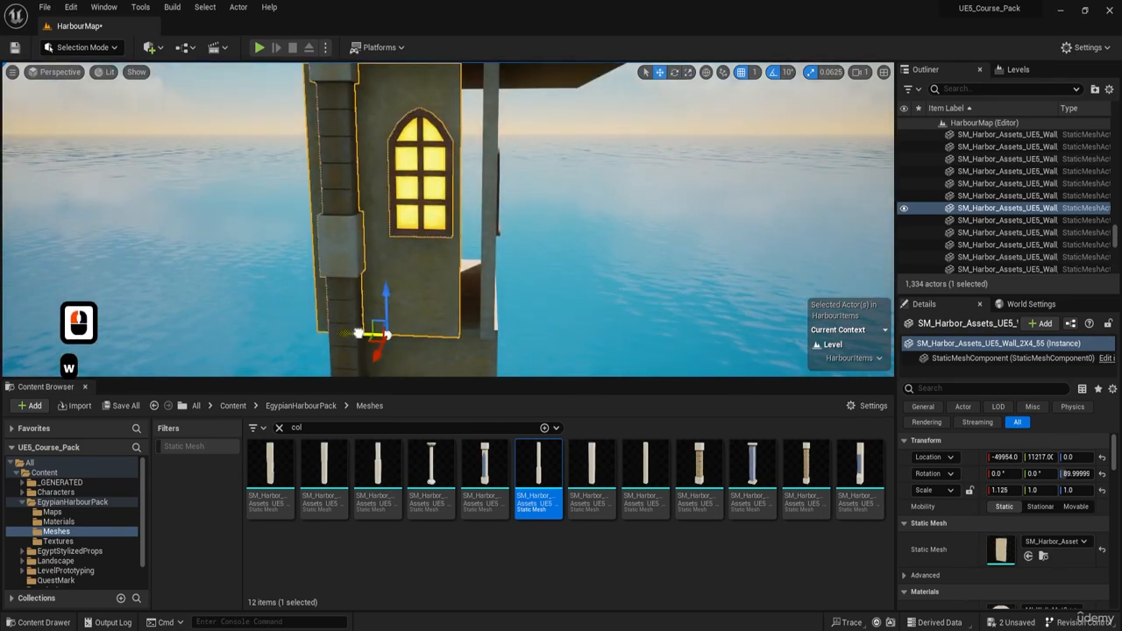
left_click(1042, 558)
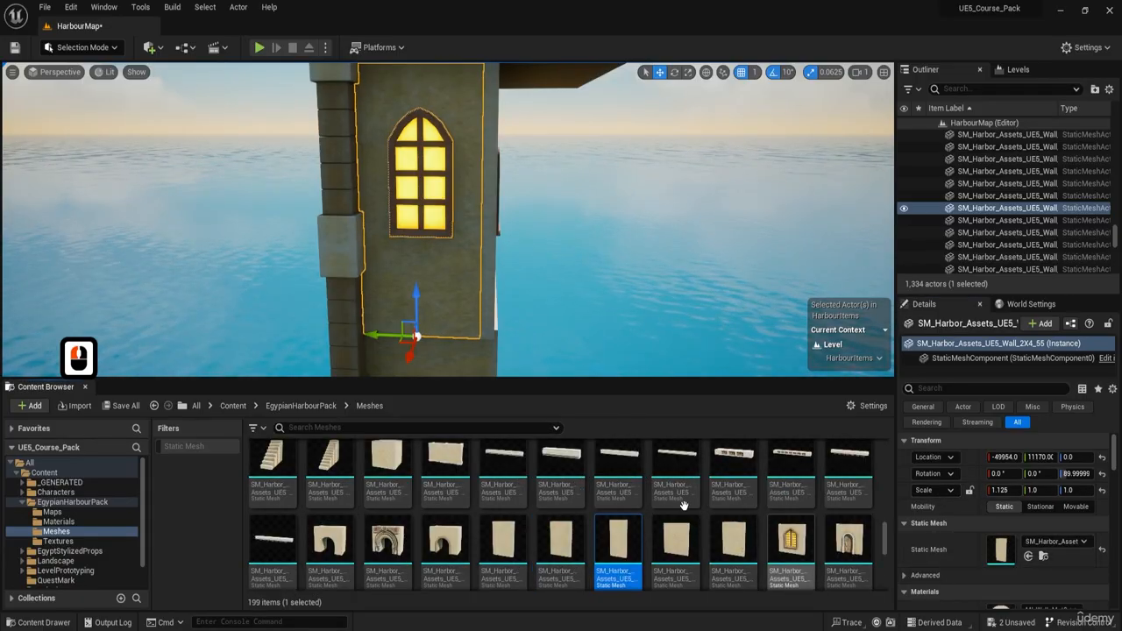
scroll(579, 576, "down", 7)
Step: Slide the stair-support block forming the building's base along X to -50154 to line it up with the walls above
mouse_move(544, 289)
right_mouse_down()
mouse_move(491, 325)
mouse_move(517, 302)
mouse_move(469, 293)
mouse_move(486, 289)
mouse_move(461, 298)
right_mouse_up()
key("d")
key("w")
key("d")
key("g")
key("d")
key("d")
key("w")
key("a")
key("d")
key("a")
key("a")
key("a")
key("a")
key("a")
key("a")
key("q")
key("a")
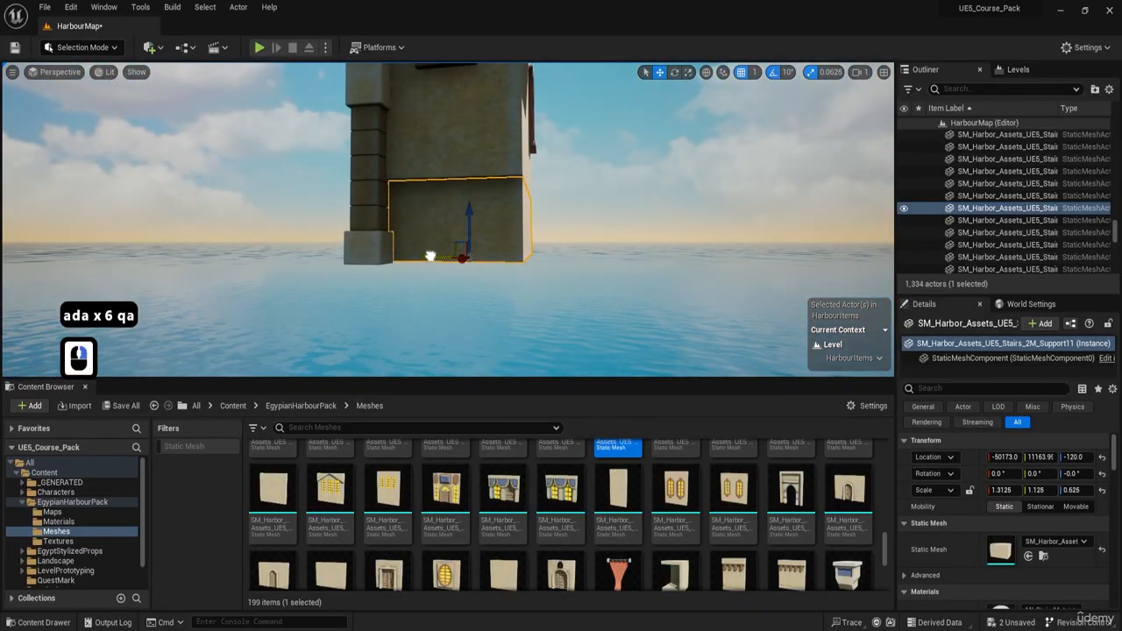
key("w")
key("e")
key("d")
right_click_drag(430, 255, 409, 250)
key("d")
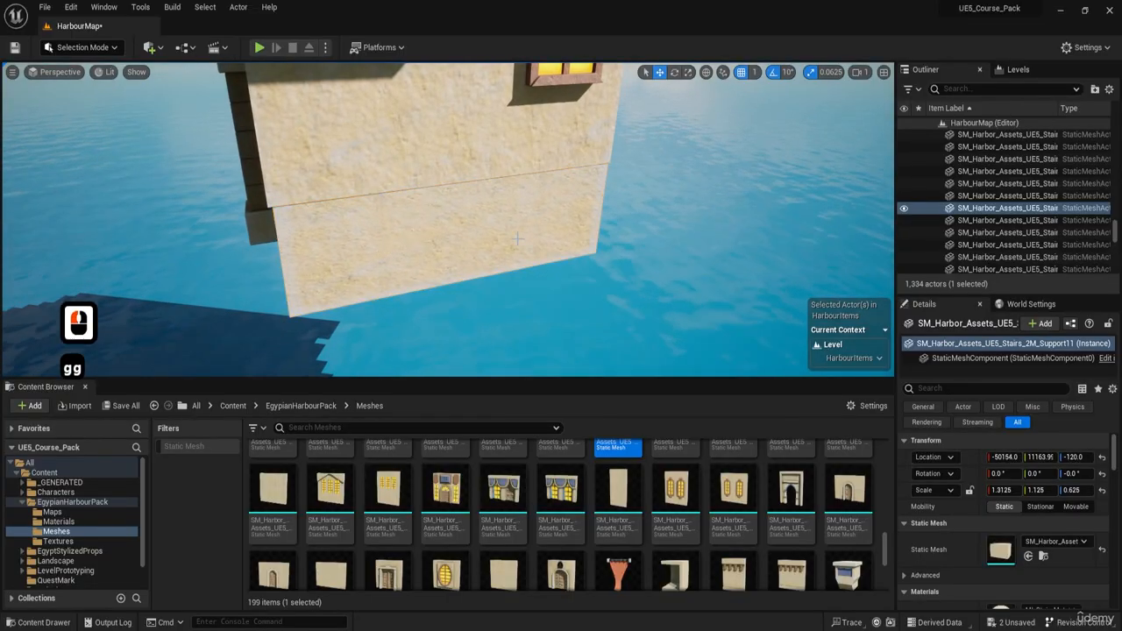
Step: Duplicate the four stacked square column pieces at both rear corners onto the building's opposite, uncolumned side
key("d")
right_click_drag(517, 238, 538, 217)
key("d")
key("d")
key("d")
key("d")
key("d")
key("d")
key("d")
key("d")
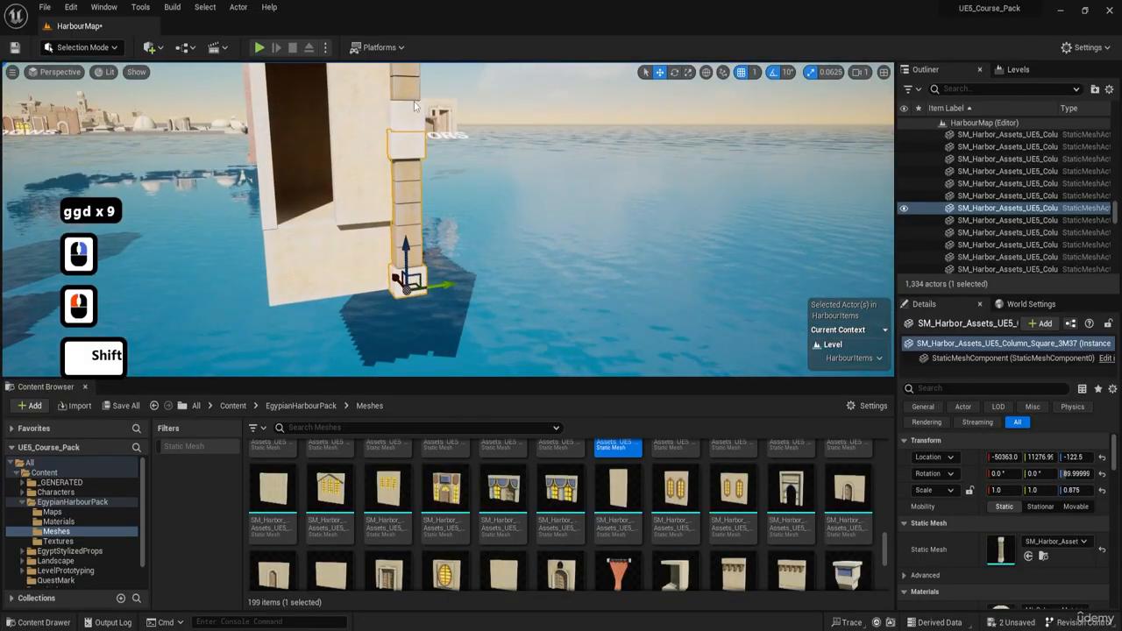
left_click(414, 106, "shift")
key("e")
key("a")
right_click_drag(415, 106, 336, 152)
key("w")
left_click(363, 175, "shift")
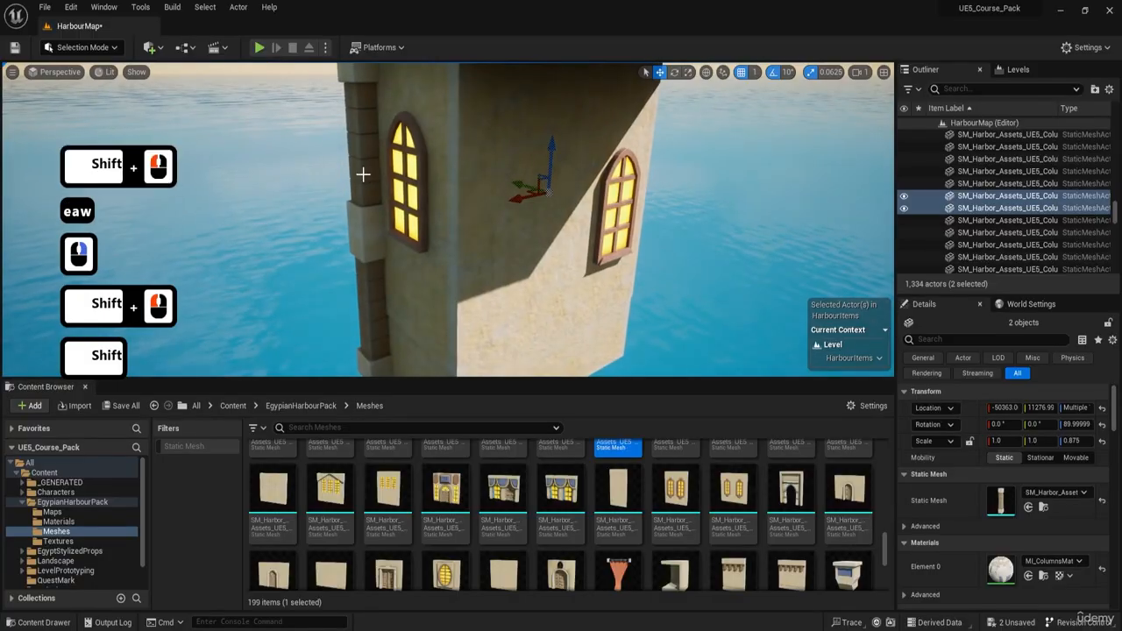
left_click(365, 295, "shift")
key("a")
key("s")
right_click_drag(365, 296, 368, 303)
left_click_drag(337, 334, 449, 341, "alt")
Step: Locate the overhanging roof slab's mesh among the assets and assign the selected flat roof mesh to the slab
key("w")
right_click_drag(448, 341, 488, 184)
key("e")
left_click(488, 183)
left_click(1045, 557)
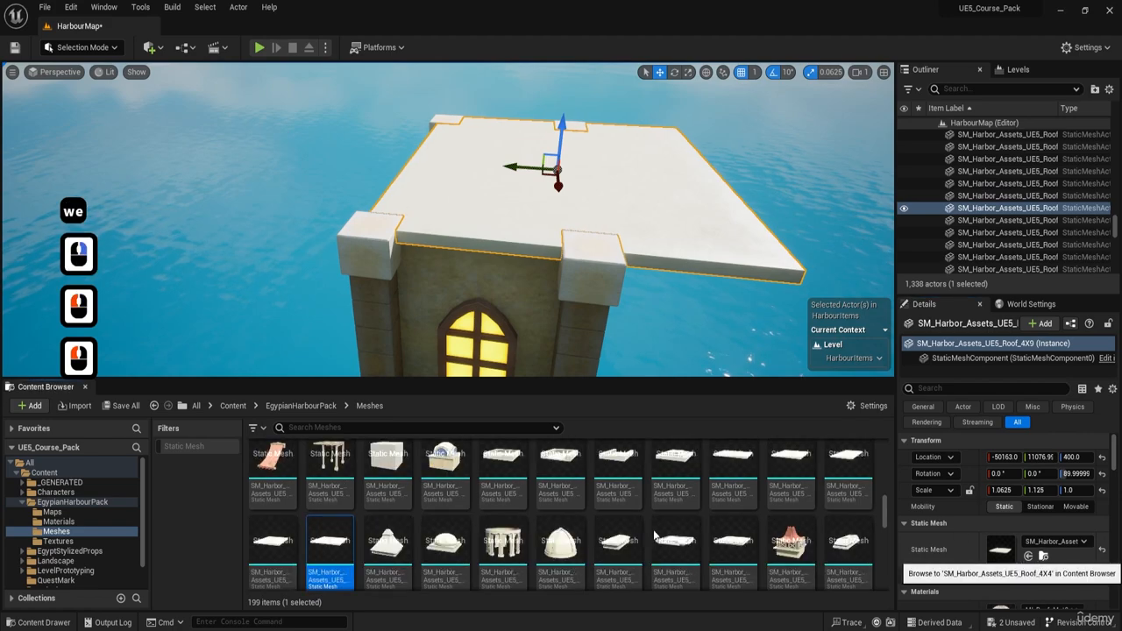
left_click(1028, 556)
Step: Refit the roof slab over the four columns with Z rotation 0°, Y location 11160 and X scale 1.5625
key("e")
key("w")
key("s")
right_click_drag(662, 243, 605, 311)
key("e")
left_click_drag(567, 260, 554, 236)
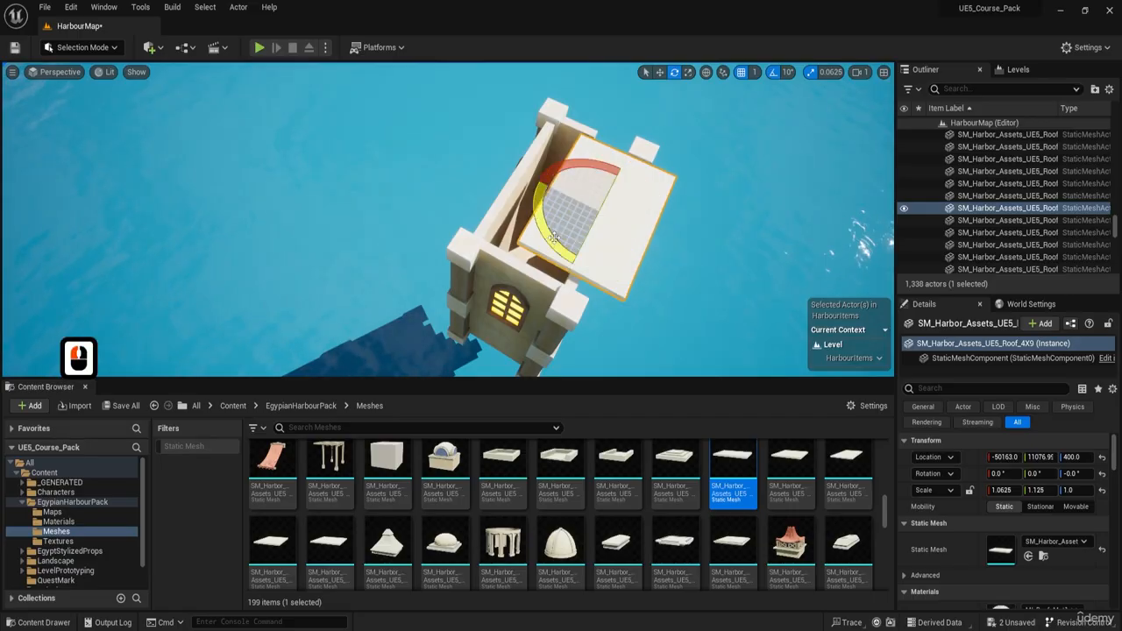
left_click_drag(554, 189, 516, 166)
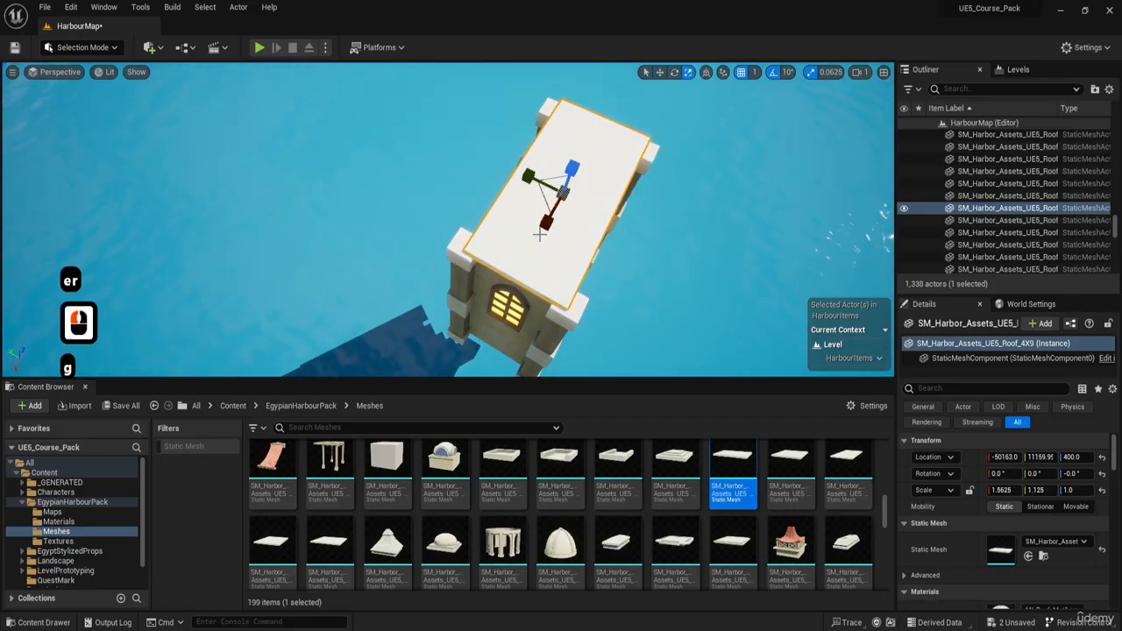
Step: Widen the tower's roof slab to Y scale 1.25 so it reaches across the corner columns
key("w")
right_click_drag(449, 219, 438, 167)
key("e")
key("a")
key("a")
right_click_drag(526, 219, 455, 123)
key("d")
key("w")
key("e")
key("d")
key("s")
key("s")
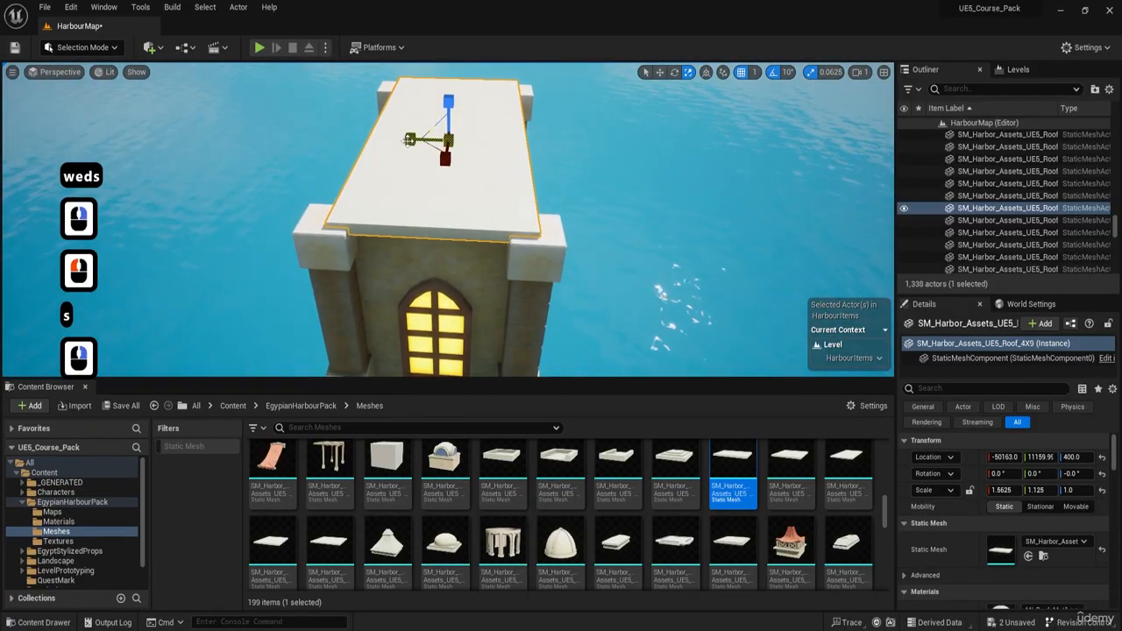
key("a")
key("q")
right_click_drag(447, 167, 526, 79)
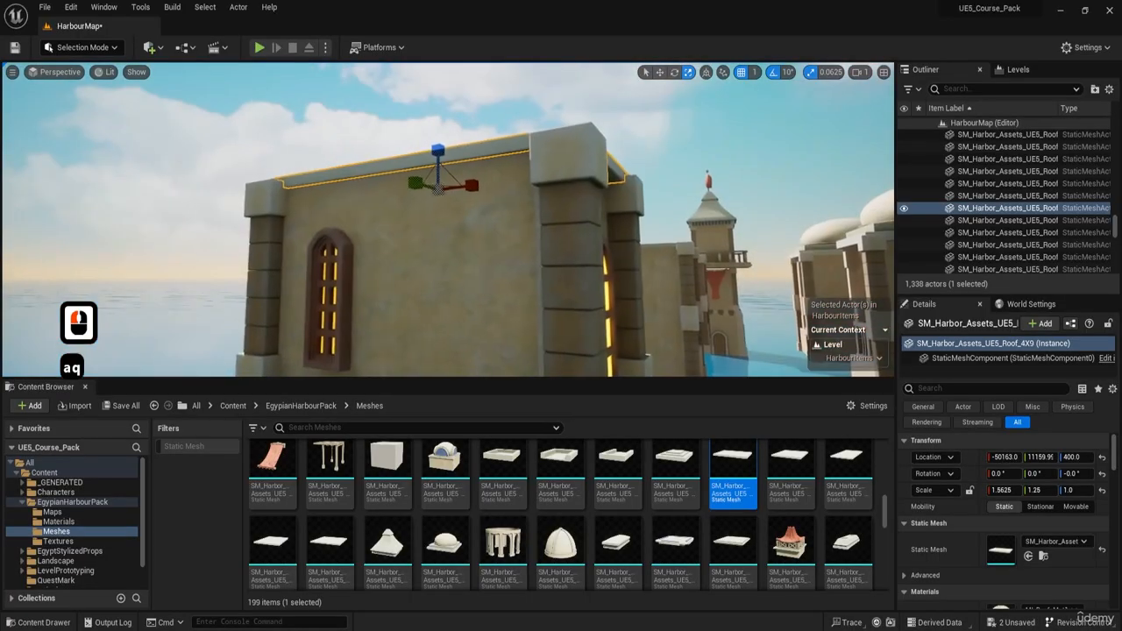
Step: Fit the lower wall panel at the tower's narrow end between its columns with X scale 0.9375
key("g")
key("d")
key("w")
right_click_drag(447, 168, 201, 238)
key("w")
key("e")
key("a")
key("d")
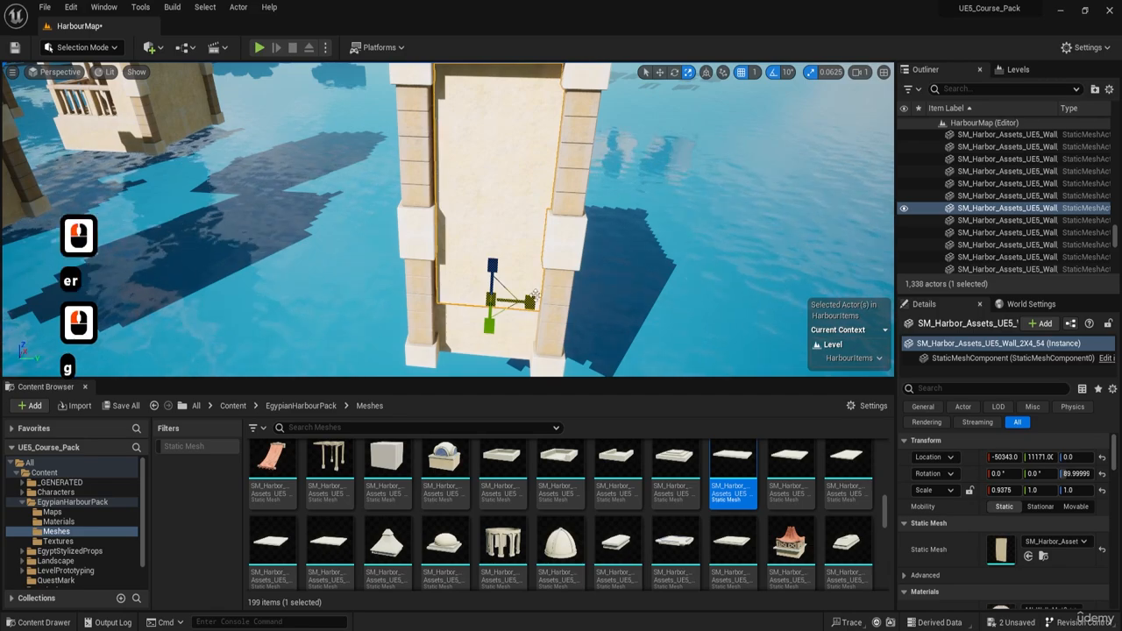
Step: Examine the tower's walls, columns and windows from all sides for gaps or misplaced pieces
key("w")
mouse_move(438, 227)
right_mouse_down()
mouse_move(403, 219)
mouse_move(439, 227)
right_mouse_up()
right_click_drag(364, 116, 364, 154)
key("s")
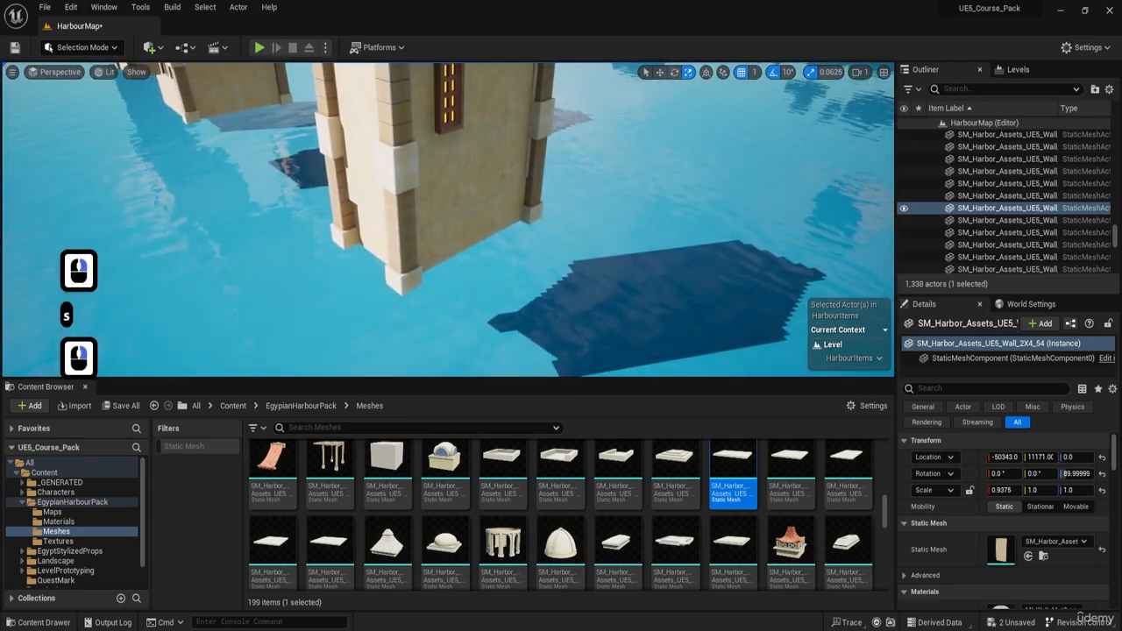
right_click_drag(439, 226, 421, 188)
key("w")
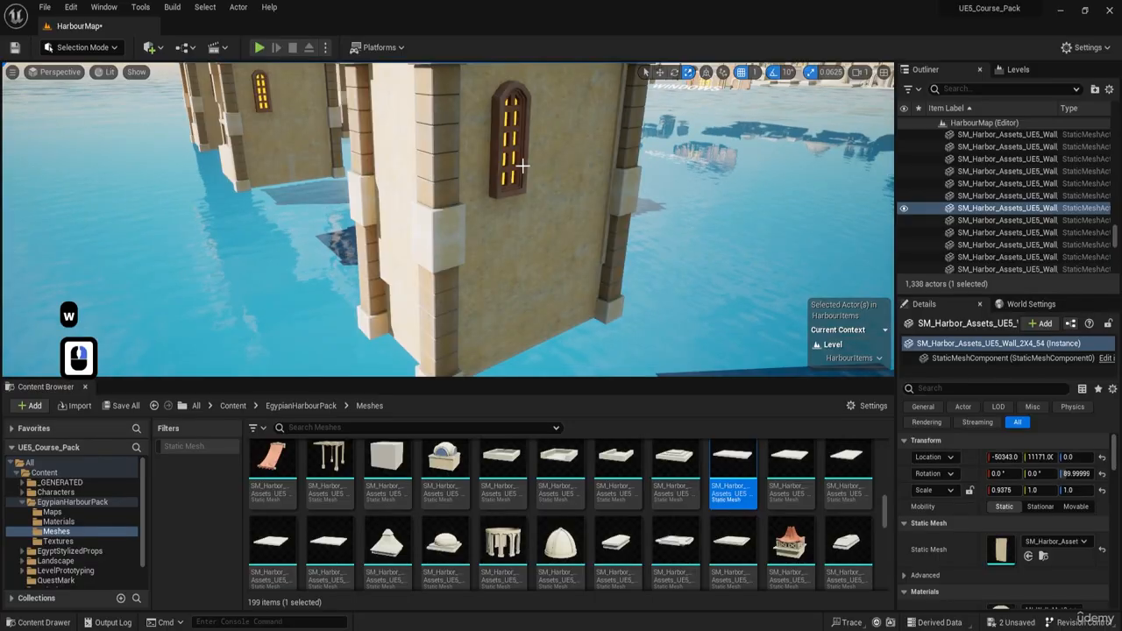
right_click_drag(523, 165, 693, 197)
key("a")
key("w")
key("e")
key("w")
key("s")
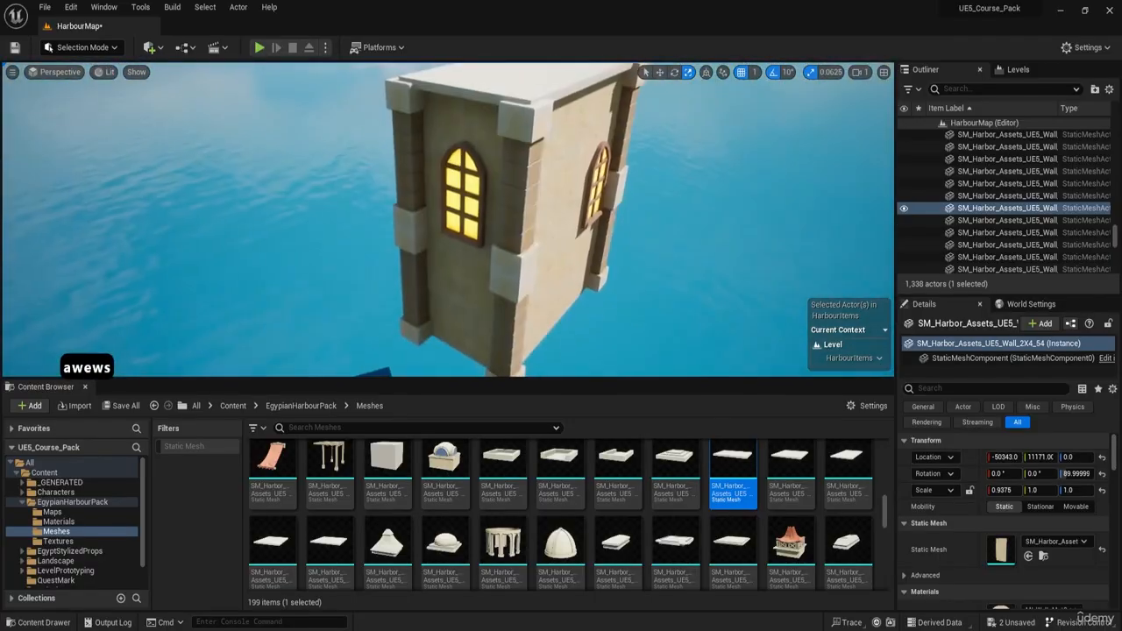
key("w")
key("a")
Step: Delete the wide arched window from the tower's long side wall
right_click_drag(448, 219, 491, 173)
key("a")
key("d")
key("w")
key("a")
key("e")
key("s")
key("a")
key("w")
key("d")
key("w")
key("e")
key("d")
left_click(506, 186)
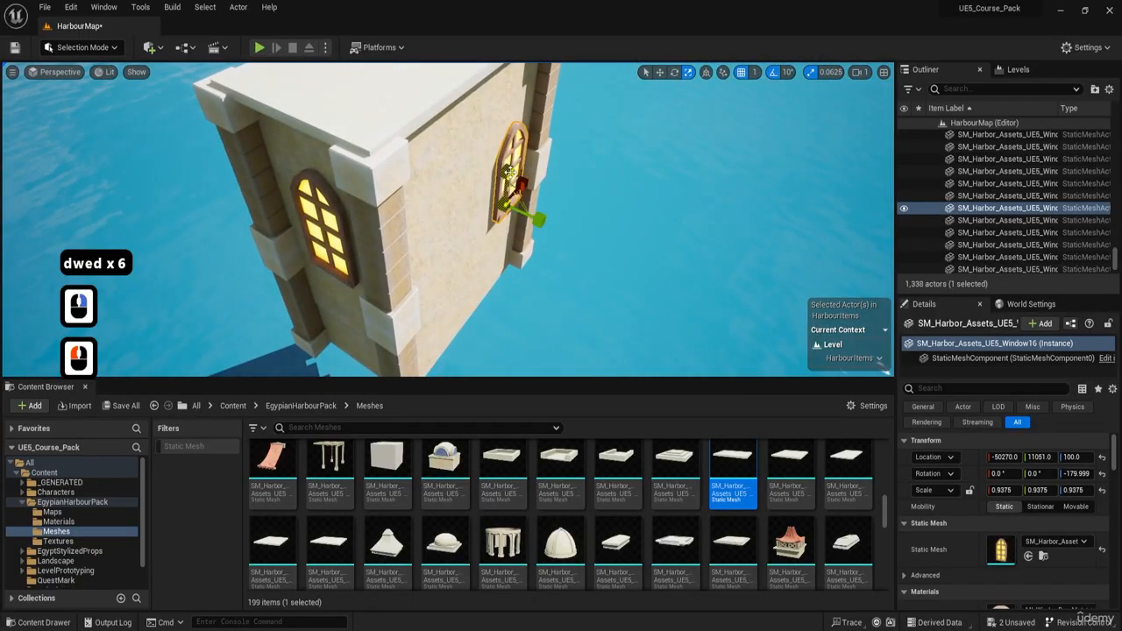
key("w")
right_click_drag(452, 219, 494, 250)
key("a")
key("a")
key("a")
key("a")
key("a")
key("a")
key("Delete")
Step: Copy the narrow window along its long wall to X -50084 and delete the original
left_click(458, 221)
key("a")
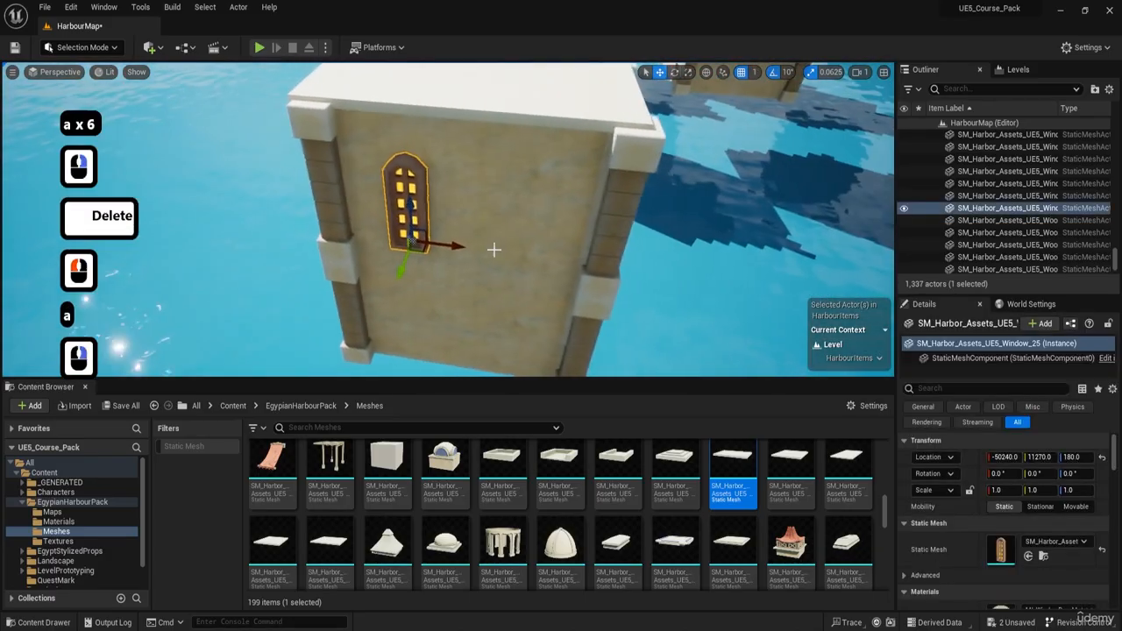
left_click_drag(446, 242, 556, 242, "alt")
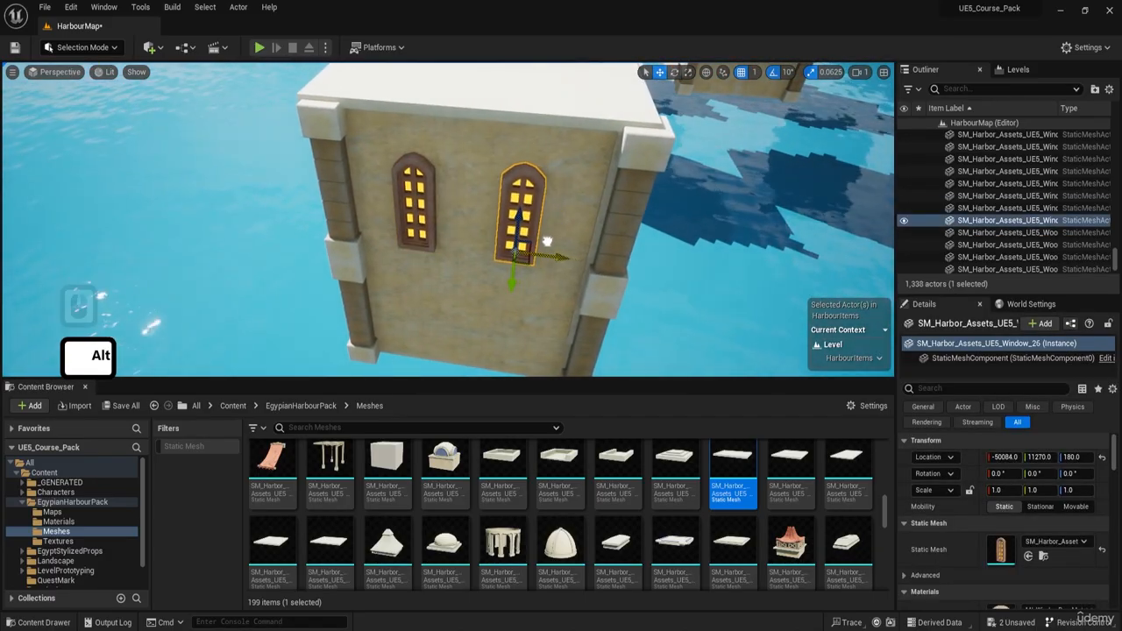
key("a")
right_click_drag(537, 239, 538, 240)
left_click(505, 227)
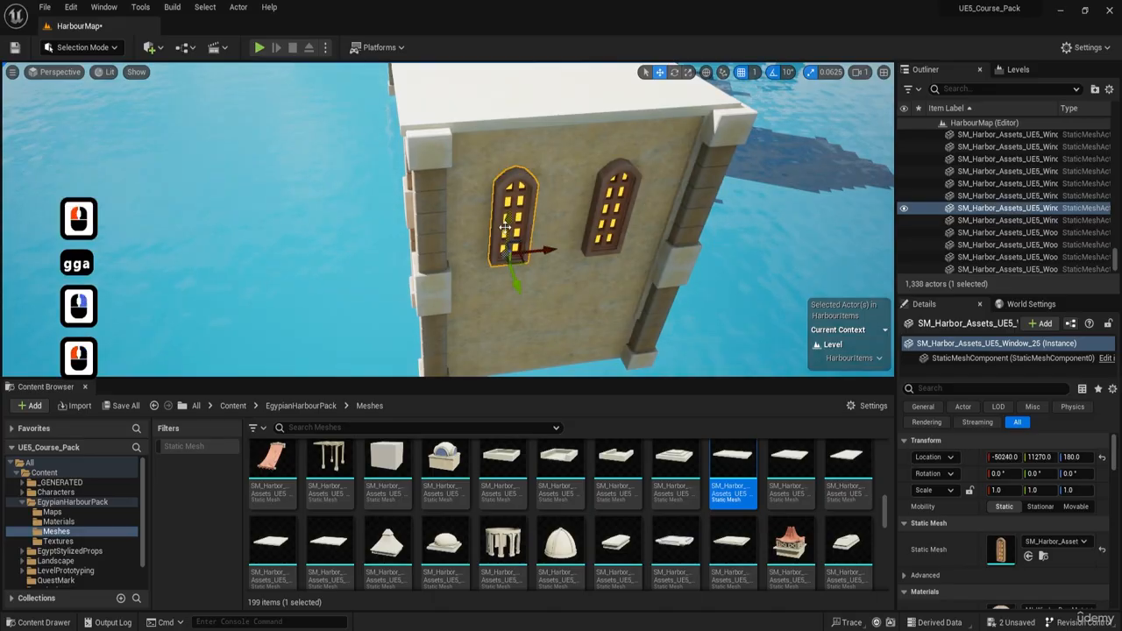
key("Delete")
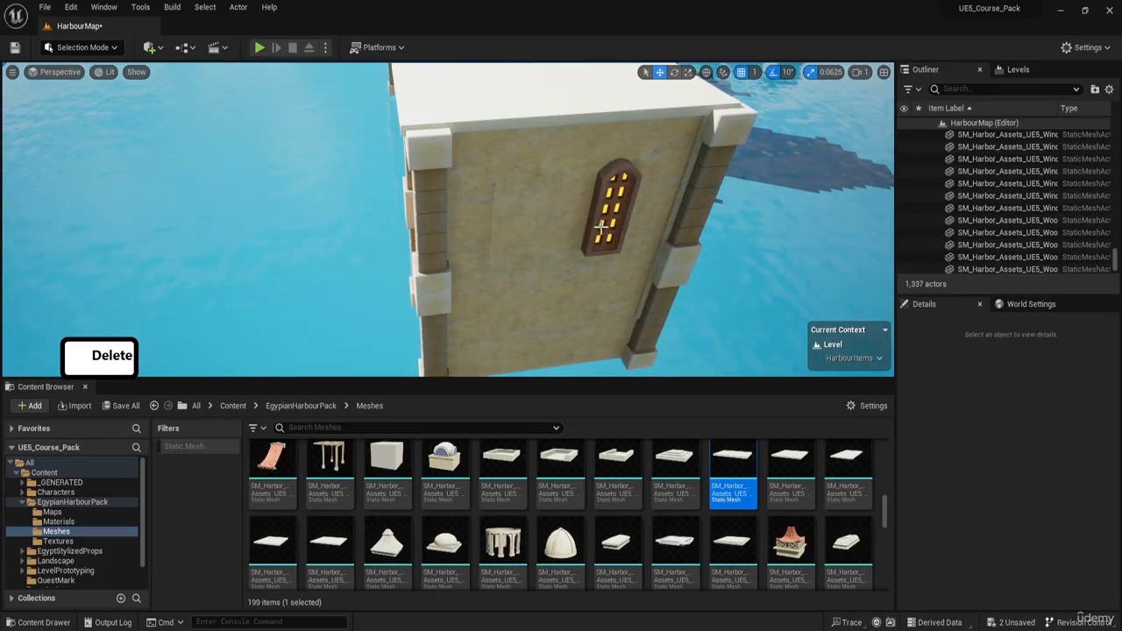
Step: Lower the remaining narrow window on the long wall to Z 157
left_click(611, 211)
key("d")
key("d")
key("d")
key("d")
key("d")
key("q")
right_click_drag(611, 211, 611, 210)
key("a")
right_click_drag(419, 191, 419, 191)
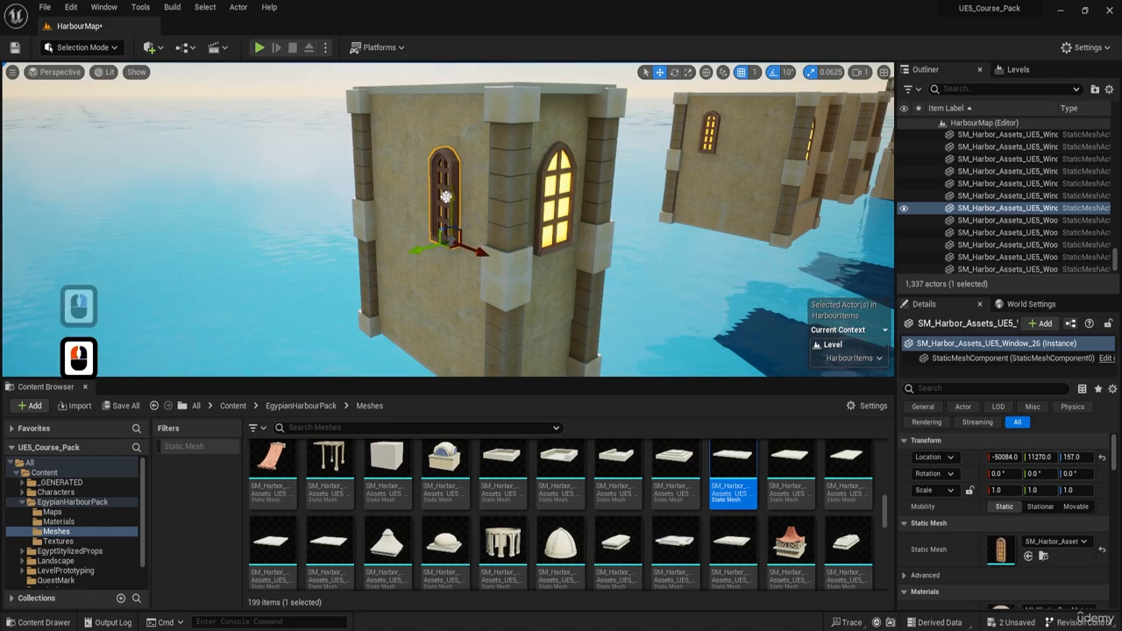
Step: Increase the position grid snap to 10 and raise the narrow window to Z 167
key("g")
key("d")
right_click_drag(721, 200, 721, 201)
key("g")
key("w")
key("d")
key("d")
key("a")
key("a")
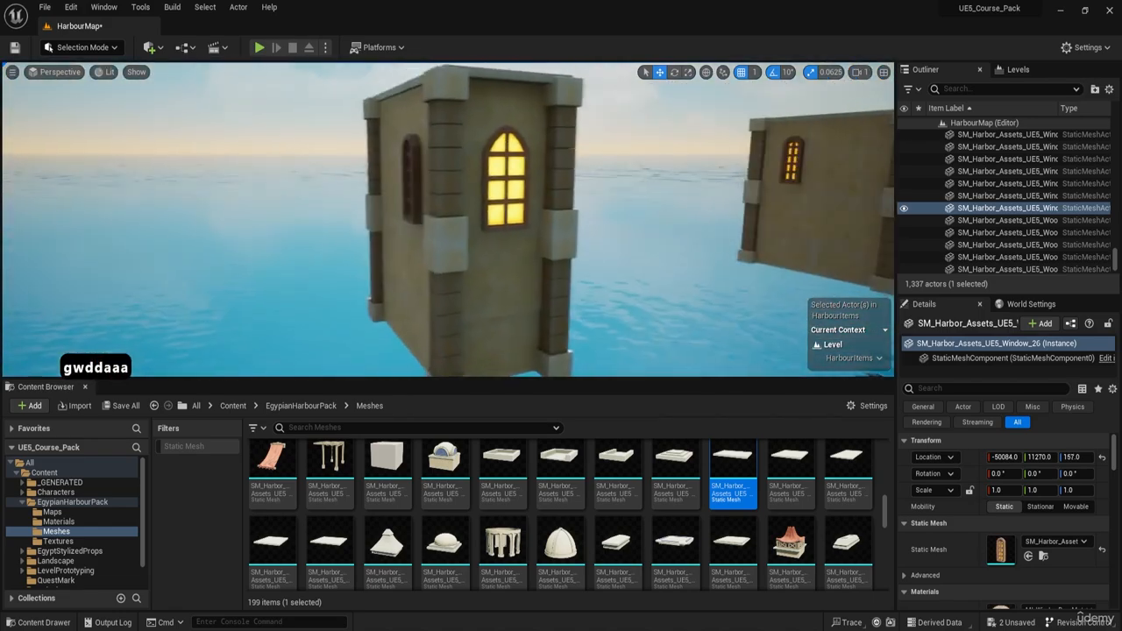
key("a")
key("a")
scroll(472, 164, "up", 1)
left_click(473, 164)
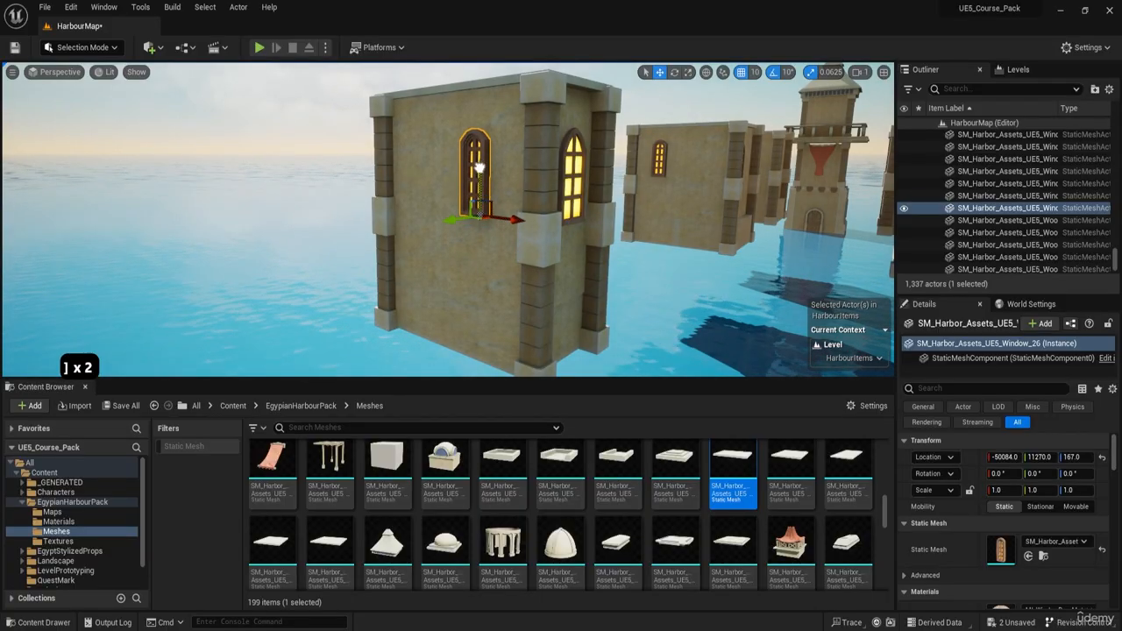
Step: Check the tower's window placement and compare the building with the neighbouring variations from above
key("d")
key("w")
right_click_drag(567, 183, 610, 163)
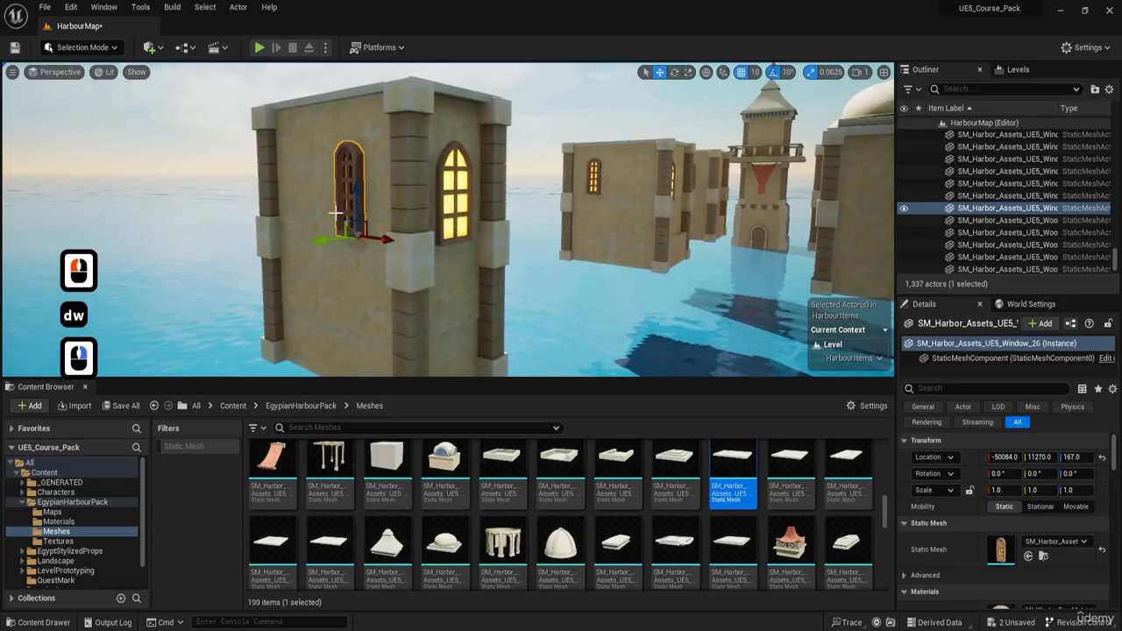
key("a")
right_click_drag(364, 211, 447, 281)
key("e")
key("e")
key("w")
right_click_drag(416, 179, 596, 228)
key("s")
key("e")
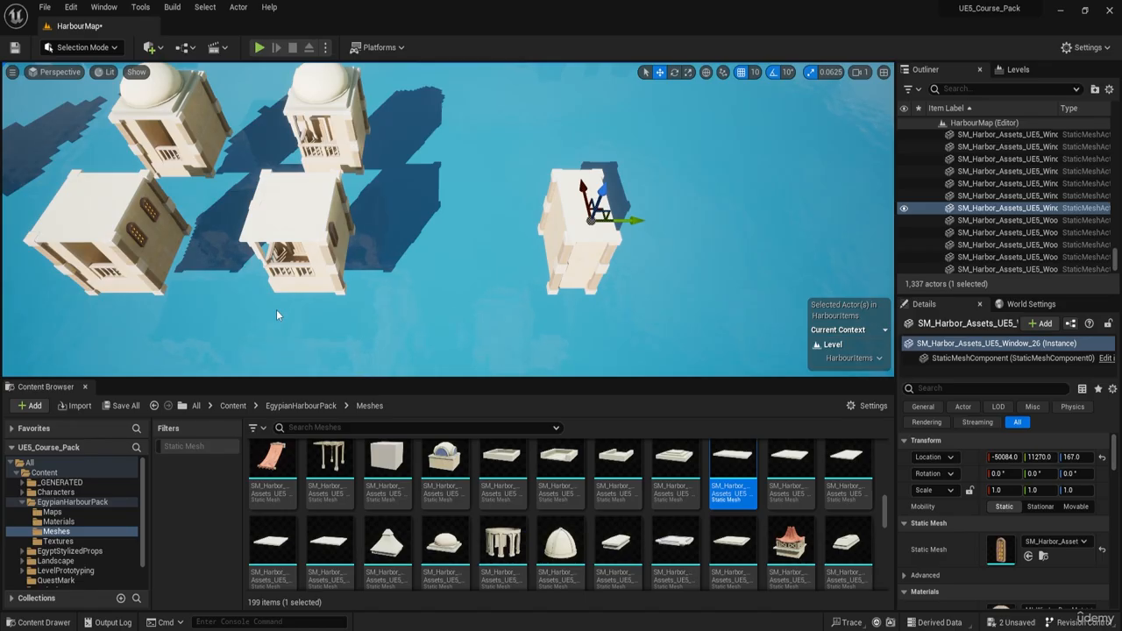
Step: Select the lighthouse-style tower with the balcony and pointed roof and ungroup its pieces
key("w")
key("d")
key("a")
right_click_drag(276, 309, 223, 246)
key("a")
key("s")
key("w")
key("d")
key("a")
key("w")
key("d")
key("w")
key("d")
key("a")
key("w")
key("e")
key("a")
key("w")
key("e")
left_click(279, 267)
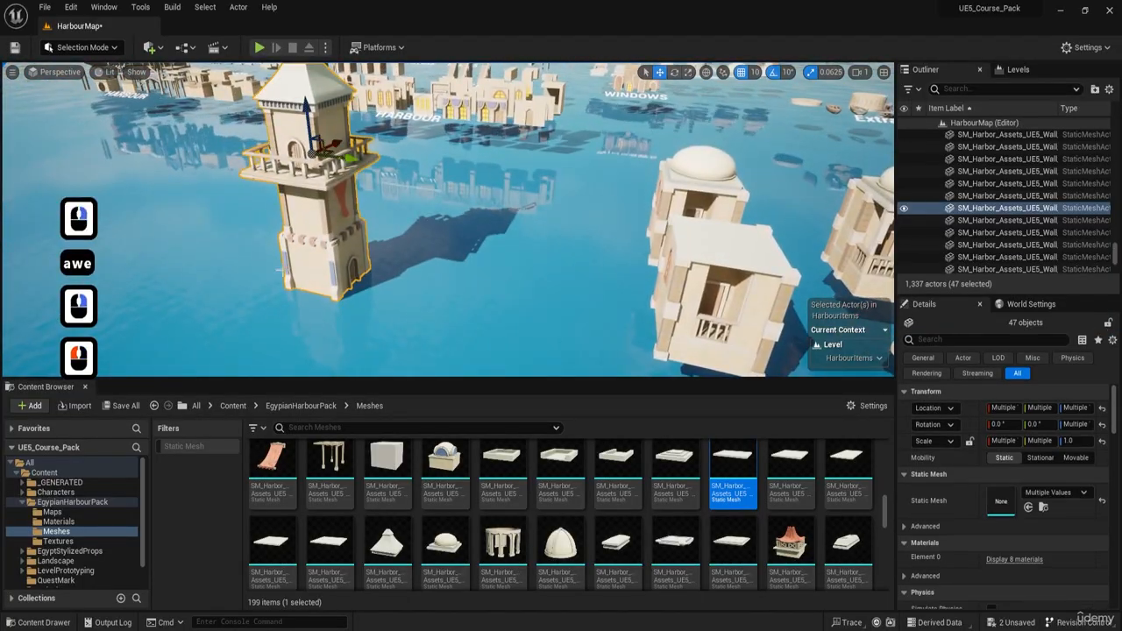
key("w")
key("a")
right_click_drag(325, 237, 370, 288)
key("q")
key("d")
Step: Select the wall panels and corner columns on two adjacent sides of the ungrouped tower's base, starting with the arched doorway wall
key("d")
key("w")
key("shift+g")
key("w")
key("d")
left_click(561, 275)
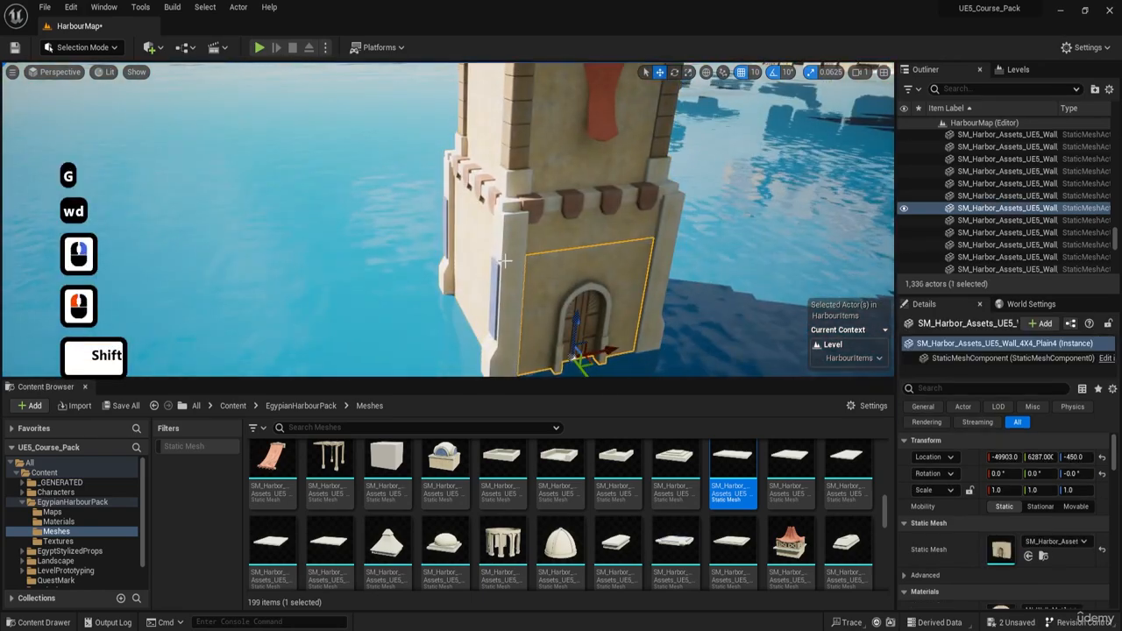
left_click(505, 262, "shift")
right_click_drag(505, 262, 526, 267)
key("w")
key("a")
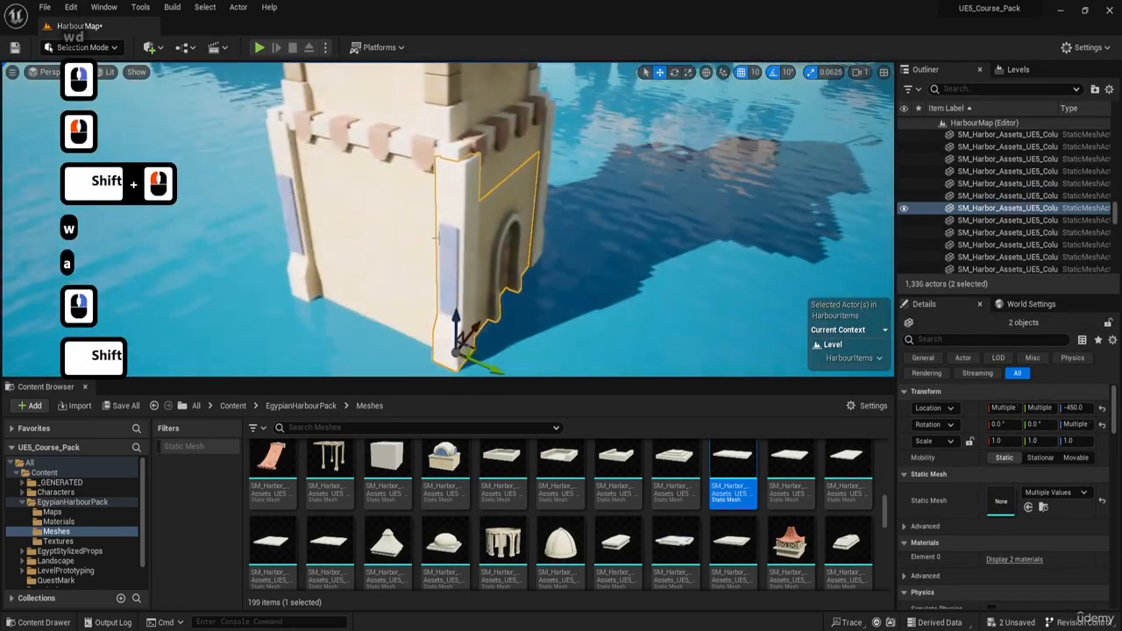
left_click(401, 220, "shift")
key("a")
right_click_drag(402, 220, 424, 213)
left_click(402, 220, "shift")
key("a")
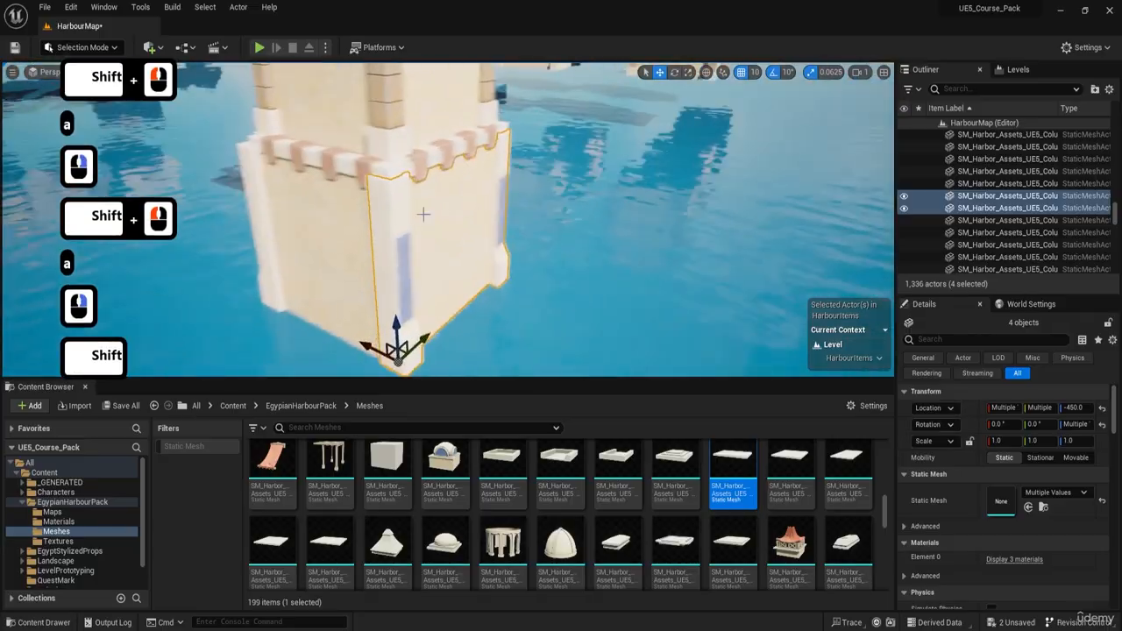
Step: Add the remaining wall and column pieces of the base level to the selection
left_click(254, 246, "shift")
key("a")
right_click_drag(254, 245, 316, 226)
left_click(263, 250, "shift")
key("a")
key("a")
key("a")
key("a")
left_click(281, 238, "shift")
key("a")
key("a")
key("a")
key("a")
left_click(414, 183, "shift")
right_click_drag(415, 183, 504, 172)
key("a")
key("s")
key("s")
left_click(495, 177, "shift")
Step: Duplicate the selected base pieces across the water to a spot beside the closed rectangular tower
key("e")
key("d")
key("e")
key("d")
key("e")
key("d")
key("e")
key("d")
right_click_drag(305, 194, 307, 193)
Step: Duplicate the flat roof slab of a neighbouring building and move the copy towards the new open base
key("d")
left_click_drag(164, 218, 681, 221, "alt")
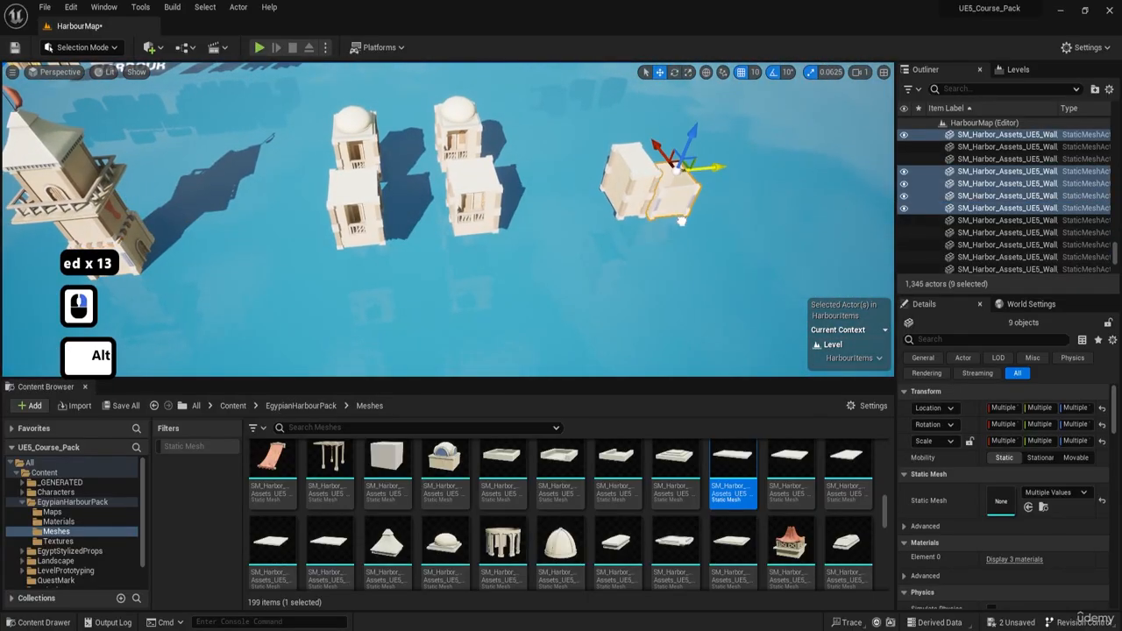
key("w")
right_click_drag(580, 214, 294, 213)
key("q")
key("w")
key("q")
key("w")
key("q")
key("w")
key("q")
key("w")
key("q")
key("e")
left_click(294, 213)
key("d")
left_click_drag(297, 200, 560, 201, "alt")
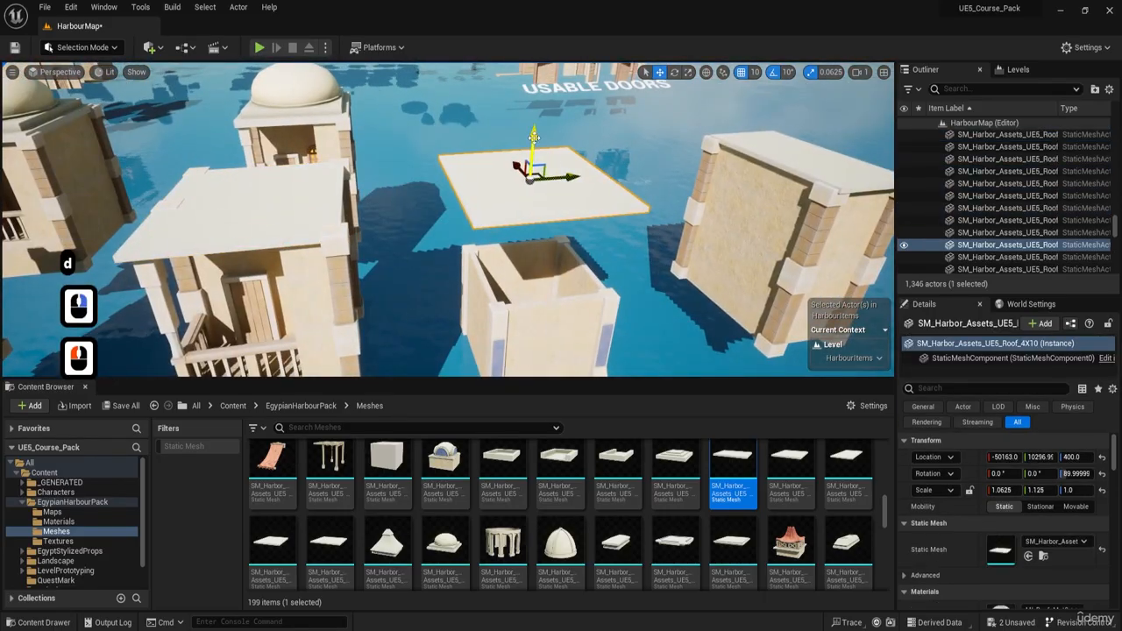
Step: Position the roof copy over the open base and lower it to a Z location of 60
left_click_drag(551, 257, 552, 251)
key("w")
key("e")
right_click_drag(552, 252, 599, 213)
key("a")
key("e")
left_click_drag(586, 207, 472, 146)
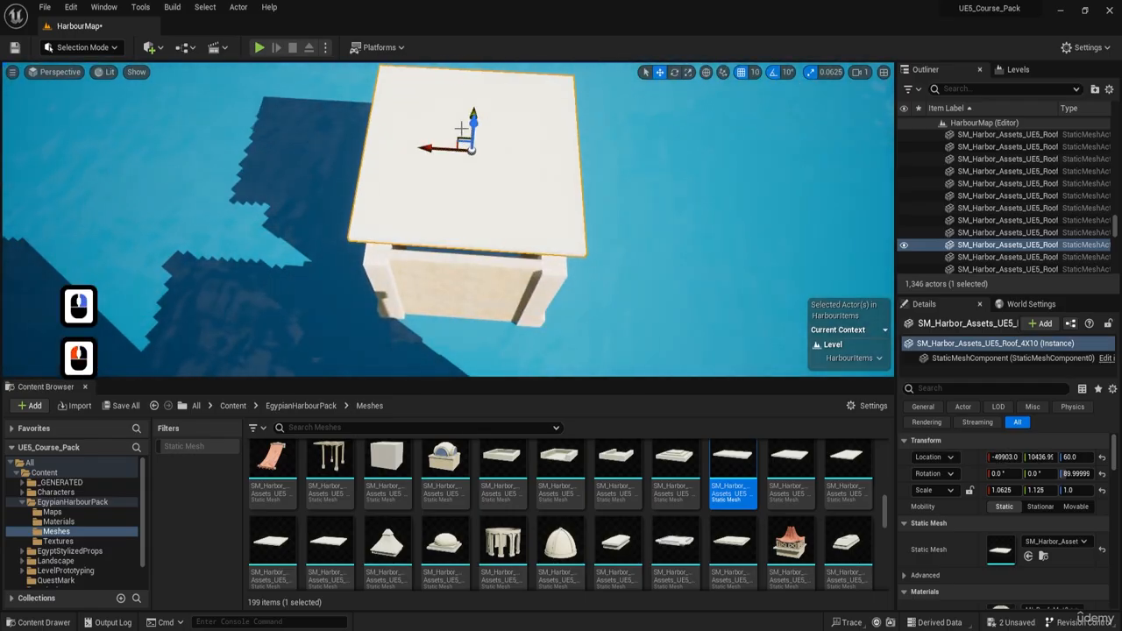
Step: Seat the roof slab on the walls at a Z location of -50 and centre it over the base
key("d")
key("w")
key("q")
right_click_drag(471, 154, 416, 163)
key("s")
key("d")
key("q")
key("d")
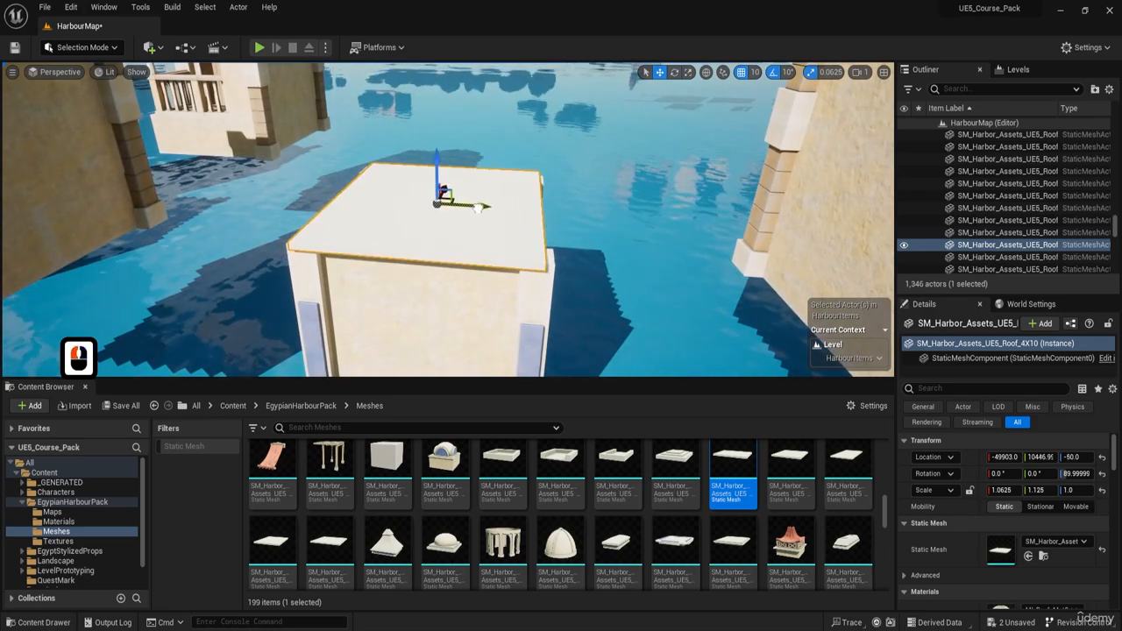
left_click_drag(477, 208, 474, 208)
key("q")
right_click_drag(474, 208, 435, 190)
Step: Select all four corner columns of the new roofed base
key("a")
left_click(394, 180)
left_click(656, 202, "shift")
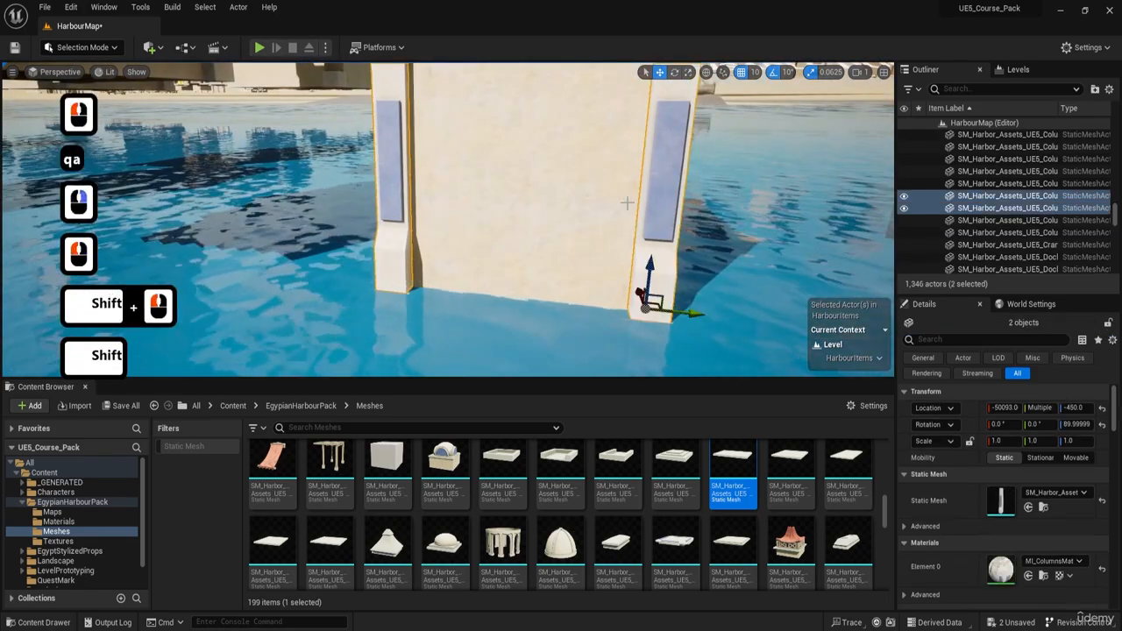
key("w")
key("e")
key("a")
right_click_drag(627, 203, 533, 231)
left_click(544, 230, "shift")
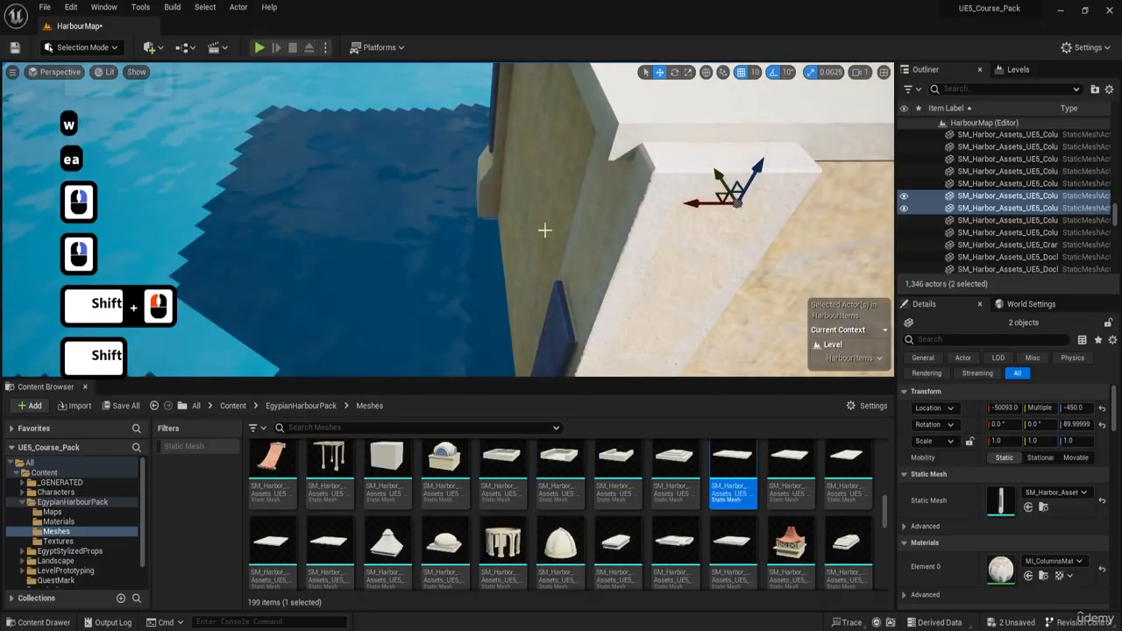
left_click(496, 179, "shift")
Step: Replace the mesh of the four selected corner columns with the square brick column
key("a")
key("e")
right_click_drag(502, 175, 1071, 333)
key("s")
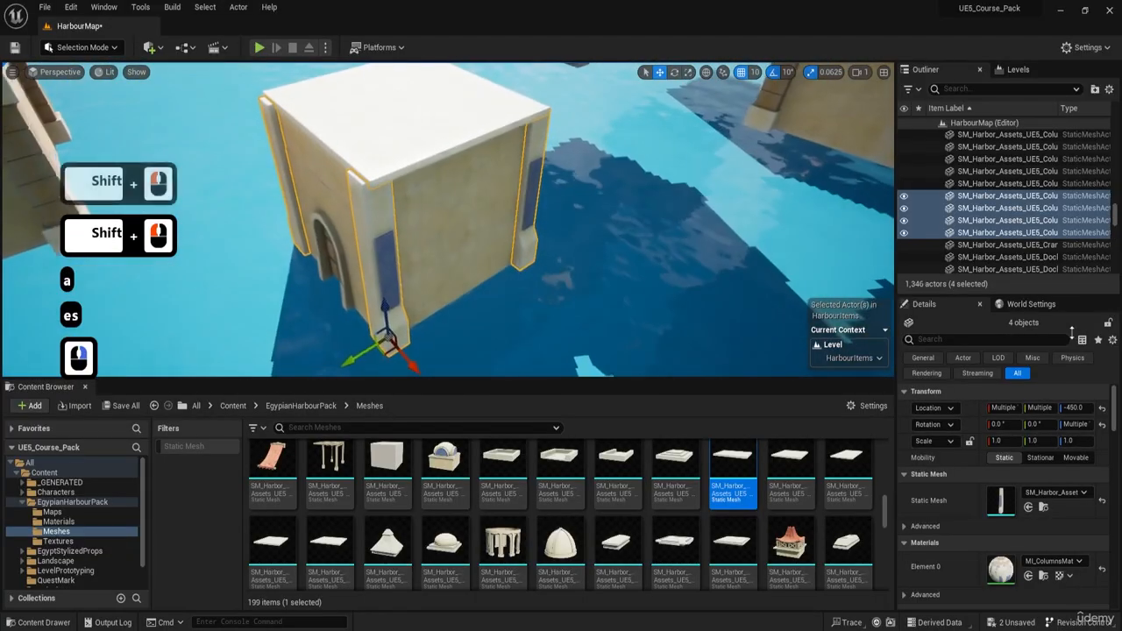
left_click(1043, 507)
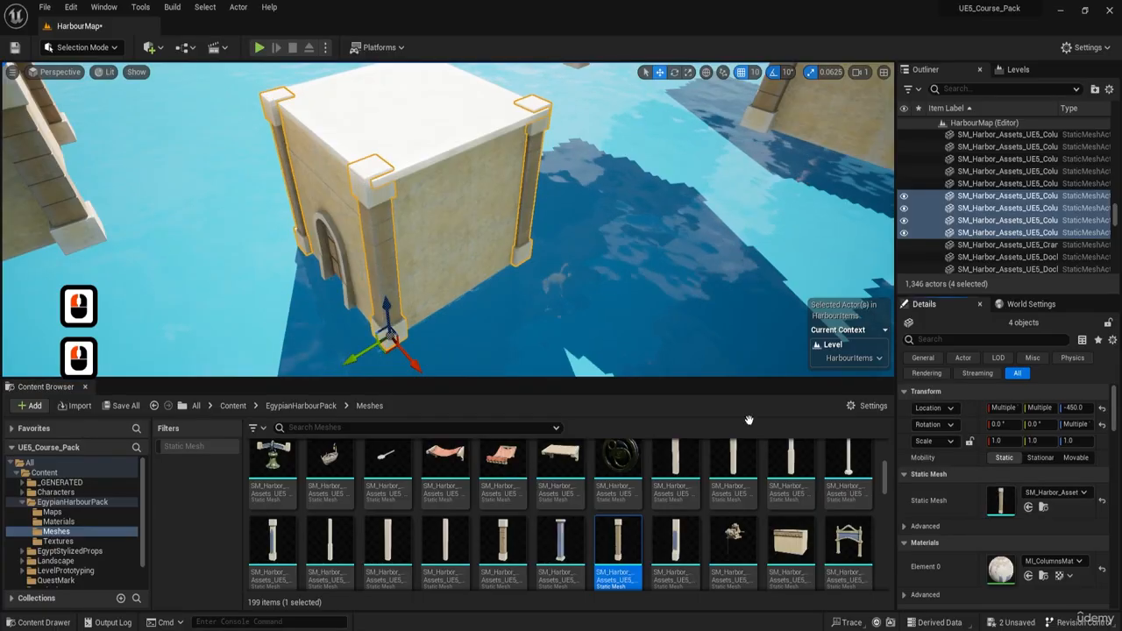
Step: Select the two columns on the side wall to the right of the doorway and nudge them outward
key("s")
right_click_drag(478, 196, 526, 98)
key("q")
key("a")
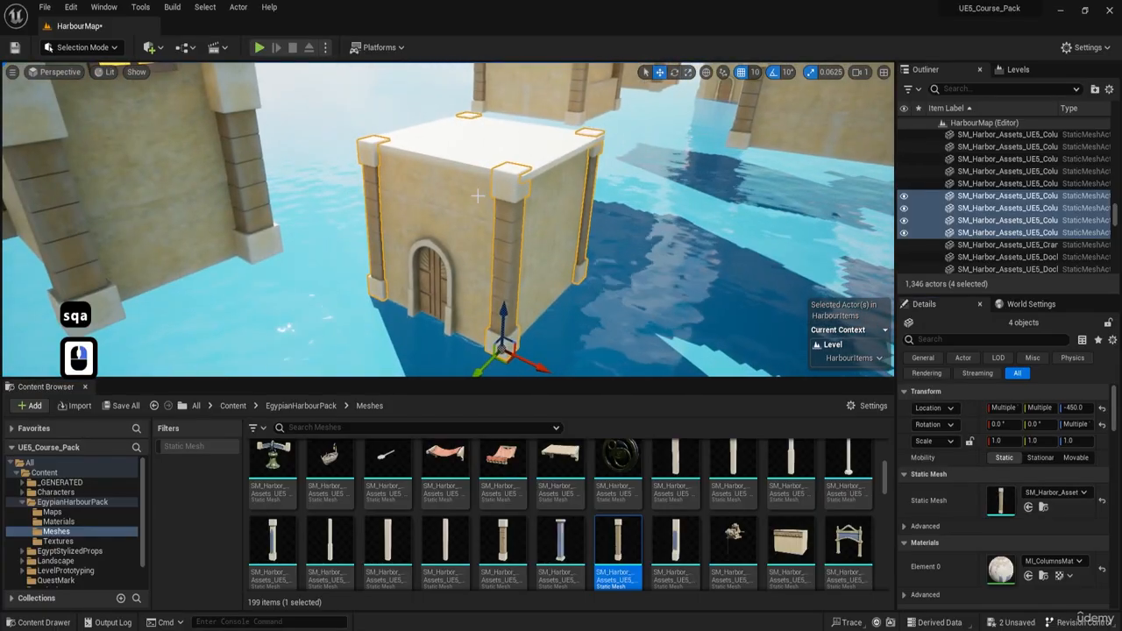
left_click(511, 202)
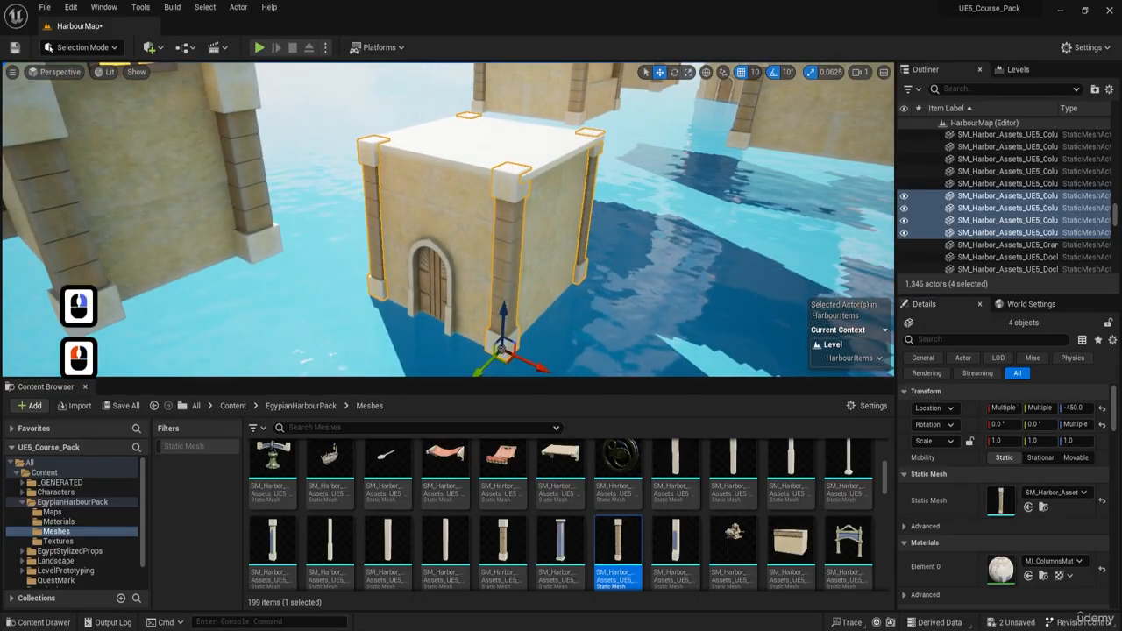
left_click(590, 182, "shift")
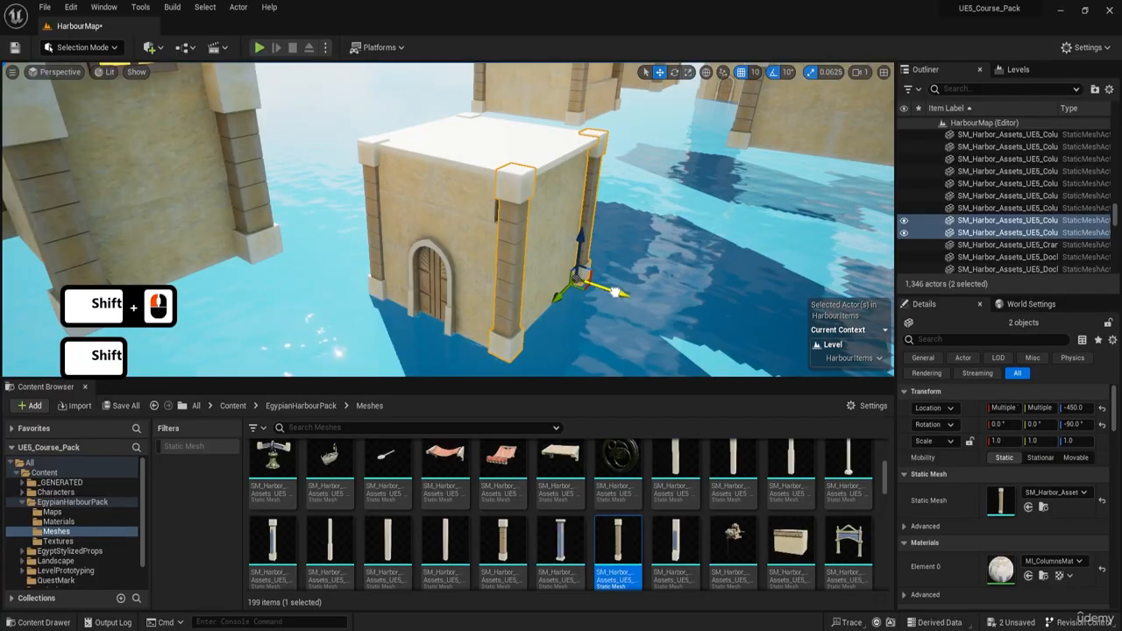
left_click_drag(616, 292, 620, 295)
Step: Delete the arched doorway wall and its door from the front of the new building
key("g")
key("w")
right_click_drag(517, 232, 452, 215)
key("w")
key("a")
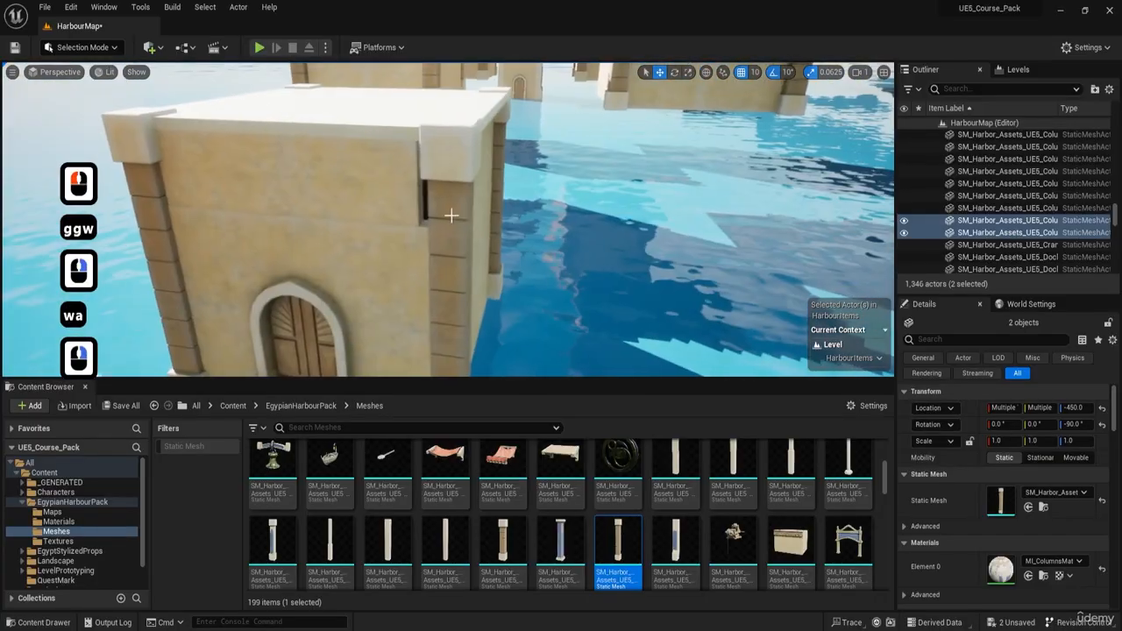
left_click(399, 248)
right_click_drag(399, 248, 396, 195)
key("s")
key("Delete")
left_click(398, 195)
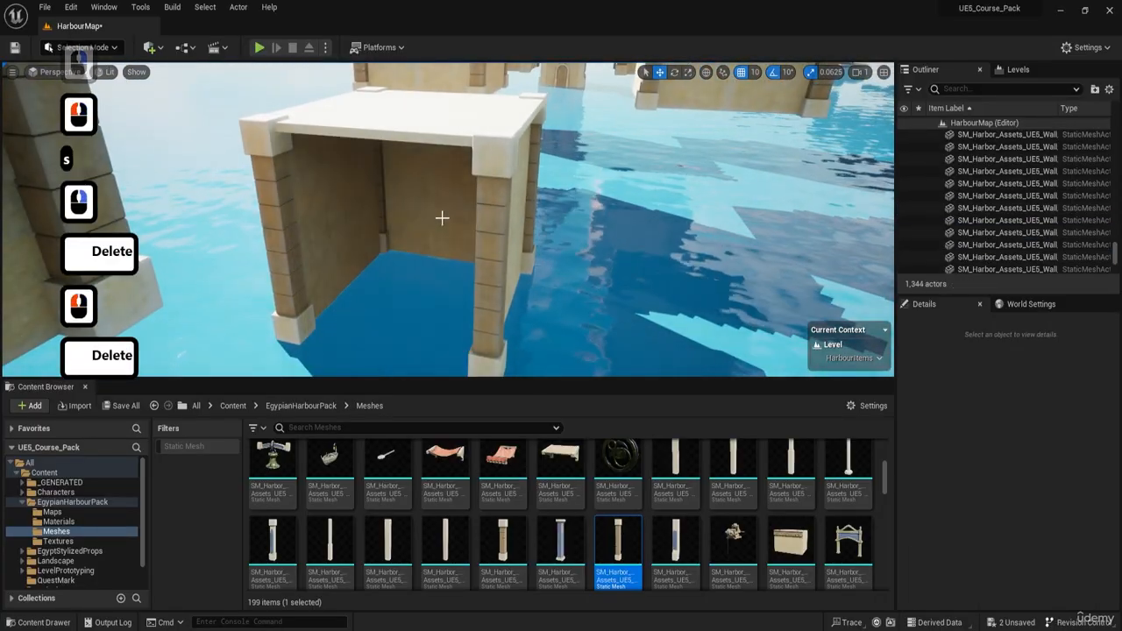
Step: Duplicate the plain back wall and place the copy across the open front between the two columns
left_click(442, 218)
left_click_drag(433, 279, 372, 350, "alt")
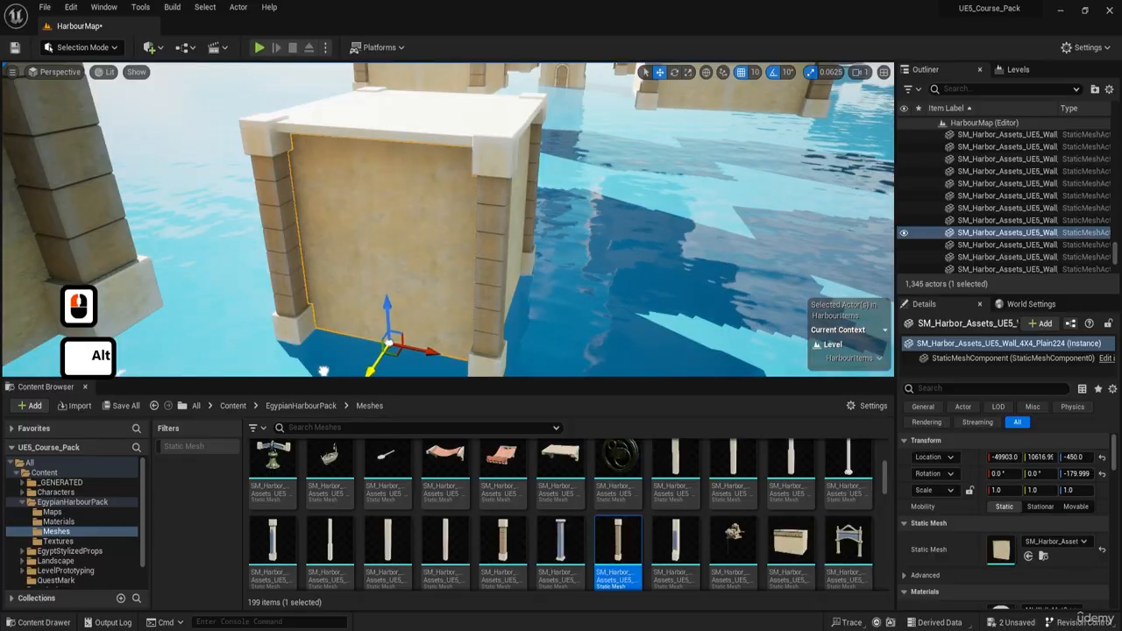
mouse_move(406, 272)
right_mouse_down()
mouse_move(350, 219)
mouse_move(397, 268)
mouse_move(373, 285)
mouse_move(403, 307)
mouse_move(377, 276)
mouse_move(364, 289)
mouse_move(414, 255)
mouse_move(425, 290)
mouse_move(435, 267)
mouse_move(394, 267)
right_mouse_up()
Step: Examine the new building from all sides and compare it with the neighbouring balconied buildings
key("d")
key("q")
key("d")
key("g")
key("a")
key("d")
key("w")
key("a")
key("e")
key("q")
key("s")
key("e")
key("s")
key("d")
key("q")
key("a")
key("q")
key("d")
key("a")
key("w")
key("a")
key("w")
key("s")
right_click(415, 255)
key("e")
Step: Select the new building's roof slab and reduce its Y scale to 1.0625
key("d")
right_click_drag(545, 175, 525, 179)
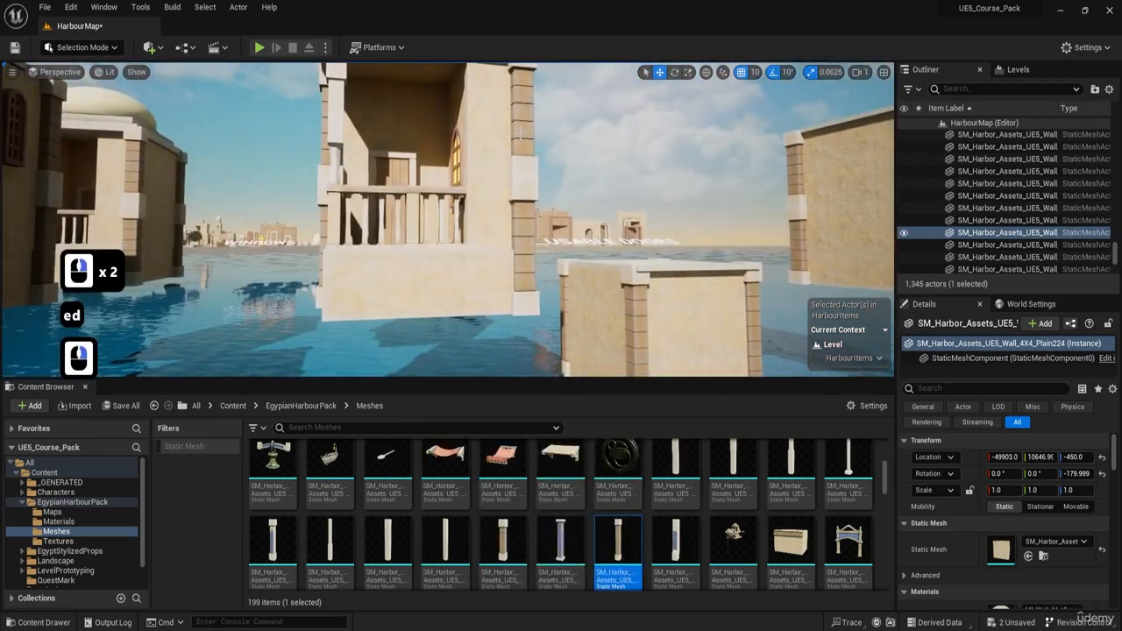
key("e")
key("s")
right_click_drag(521, 134, 558, 212)
key("d")
key("a")
left_click(474, 143)
left_click(473, 213, "shift")
left_click(499, 191)
key("w")
key("a")
key("g")
key("s")
key("w")
key("e")
key("a")
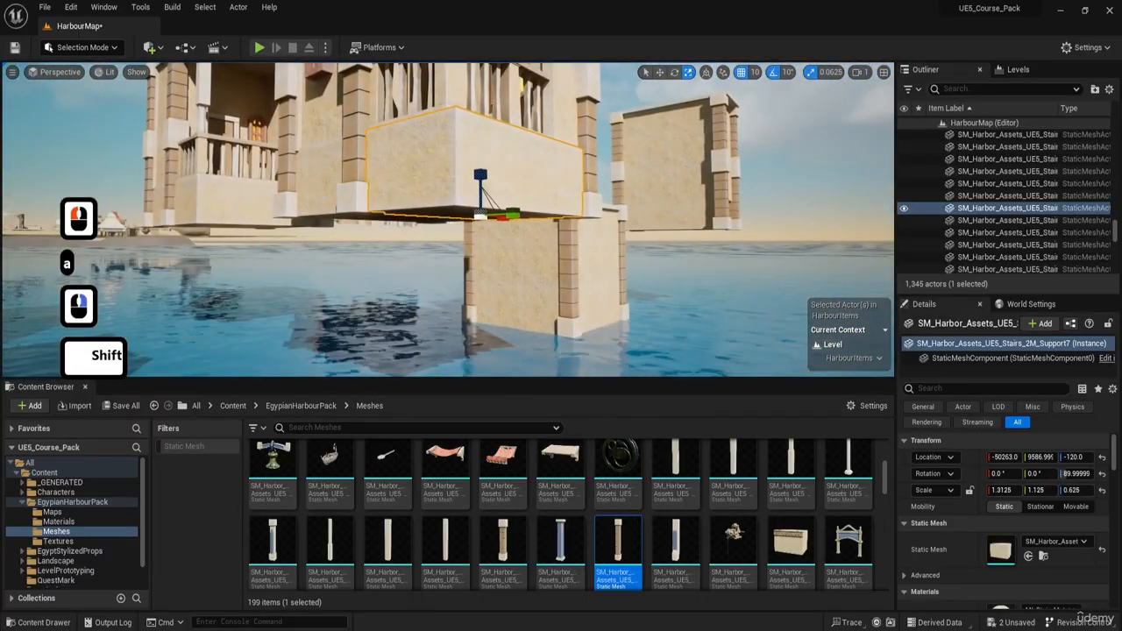
Step: Select the two stair blocks forming the balconied building's foundation and duplicate them towards the new building
left_click(394, 216, "shift")
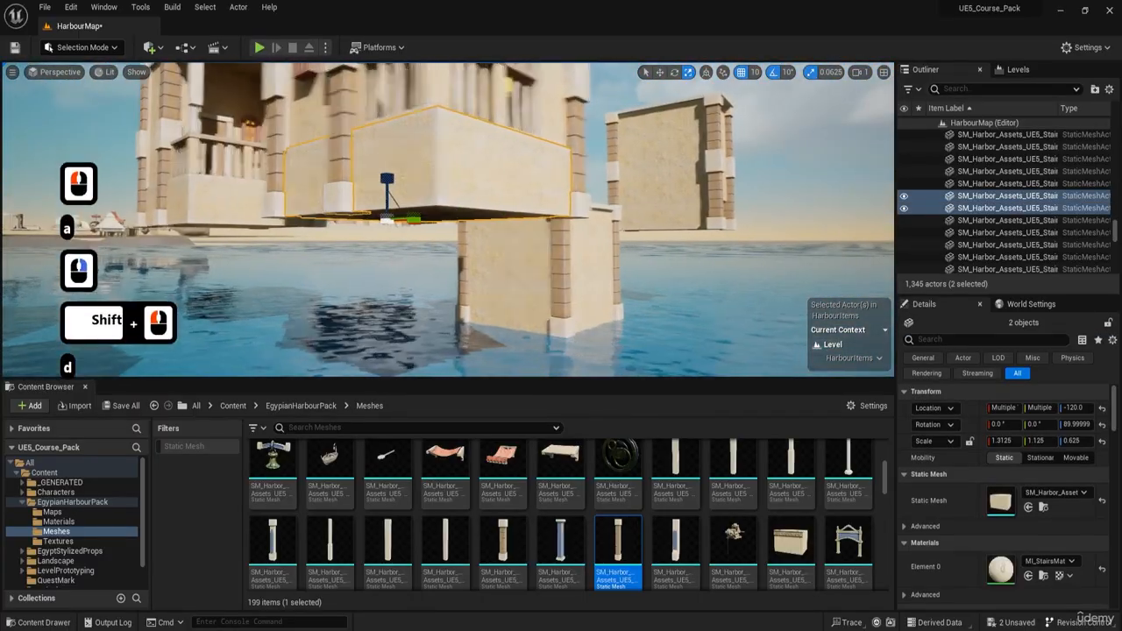
key("d")
right_click_drag(440, 243, 386, 251)
left_click_drag(319, 191, 657, 195, "alt")
right_click_drag(657, 196, 780, 206)
Step: Align the copied foundation blocks with the new building's walls and lower them to a Z location of -490
key("w")
key("e")
key("a")
right_click_drag(419, 216, 429, 213)
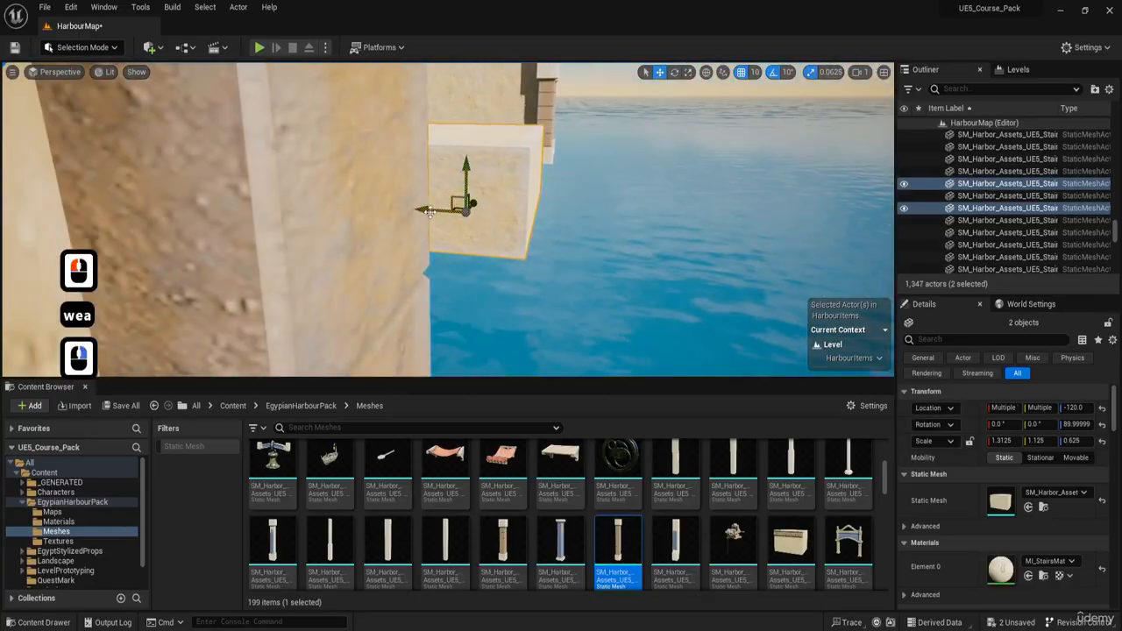
key("d")
right_click_drag(283, 191, 381, 186)
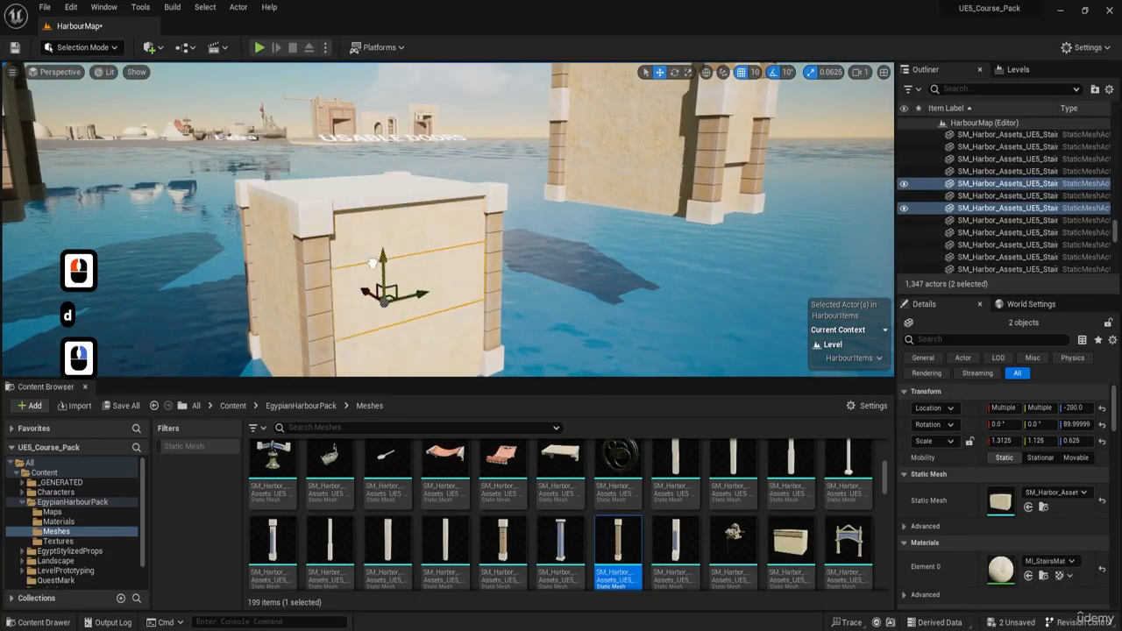
right_click_drag(380, 358, 380, 307)
key("q")
key("d")
Step: Raise the foundation blocks to a Z location of -480 against the building's underside
key("q")
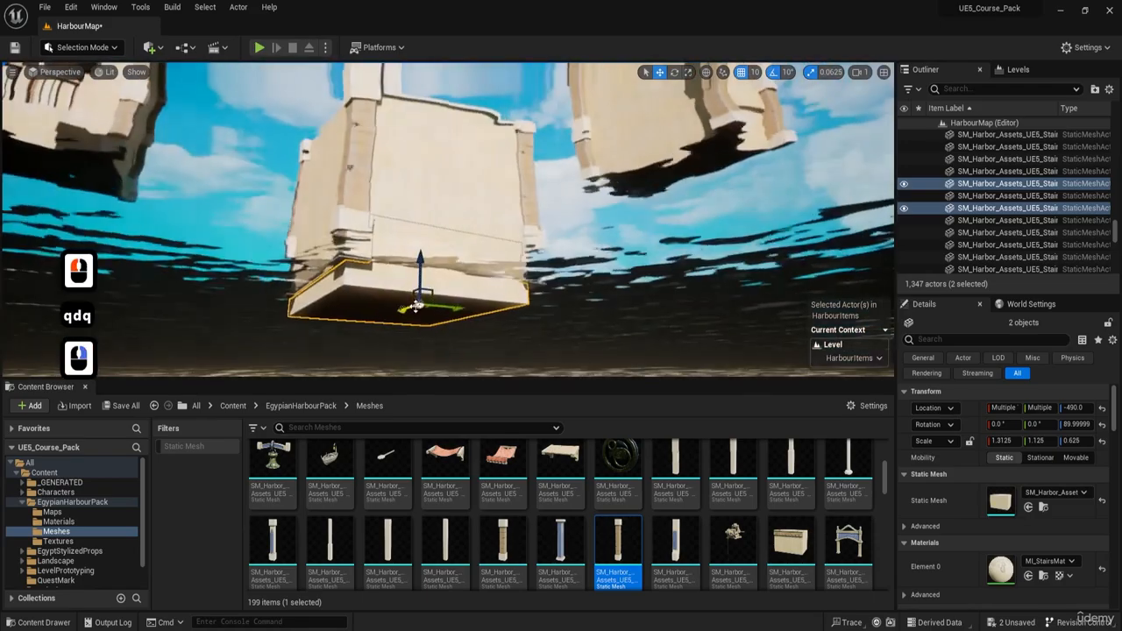
mouse_move(419, 269)
left_mouse_down()
mouse_move(418, 308)
mouse_move(417, 260)
left_mouse_up()
key("w")
key("a")
right_click_drag(407, 284, 457, 239)
key("q")
key("a")
key("e")
key("r")
key("e")
right_click_drag(438, 290, 999, 88)
key("s")
key("d")
Step: Select every piece of the new building in the top wireframe view and raise it above the water, with the foundation at Z -200
left_click(883, 72)
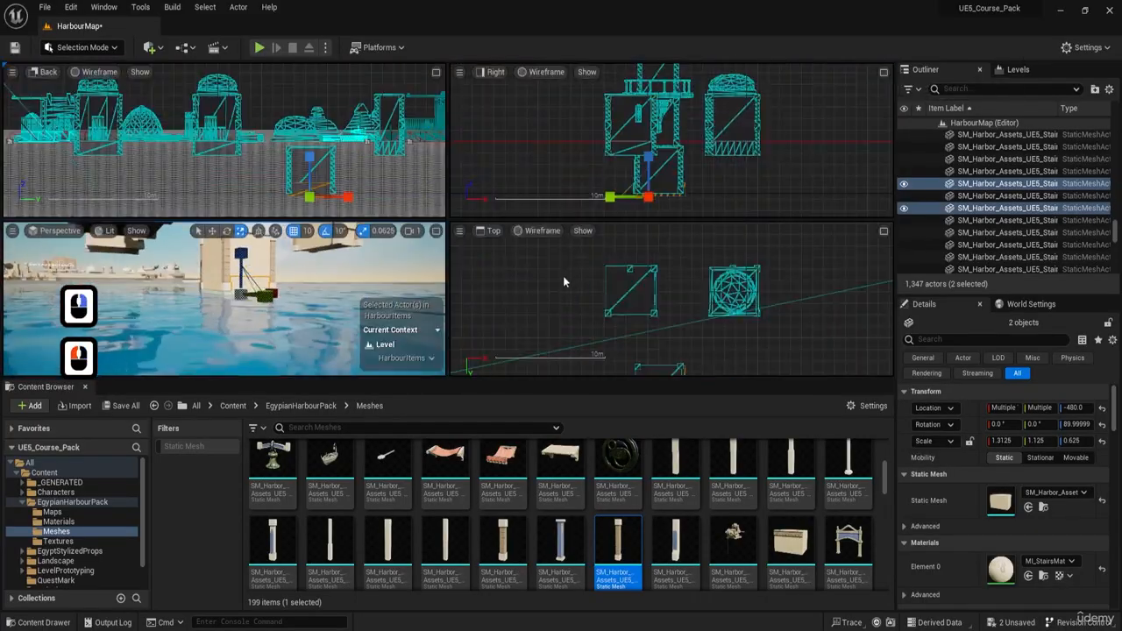
right_click_drag(588, 303, 569, 307)
key("f")
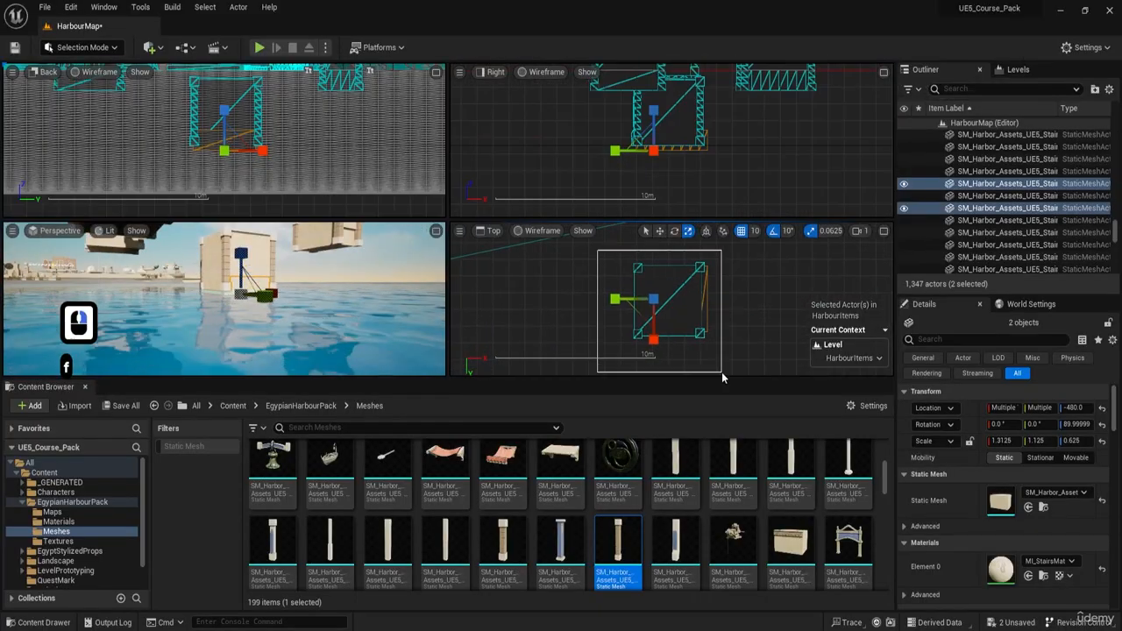
left_click_drag(597, 251, 722, 375)
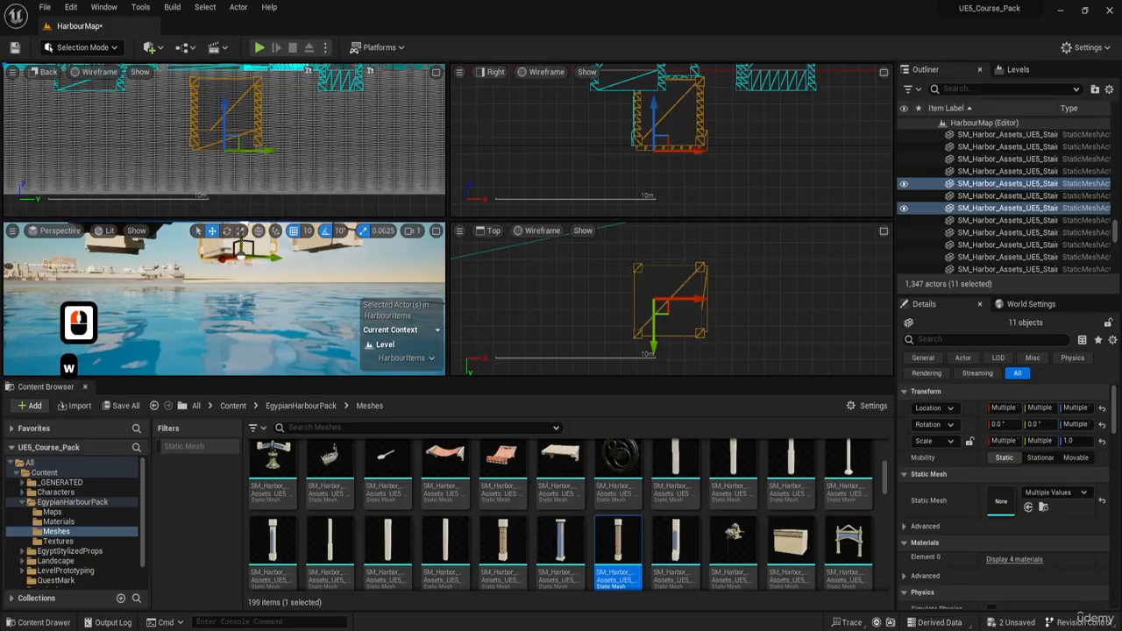
left_click_drag(241, 246, 241, 240)
left_click(437, 232)
key("w")
key("w")
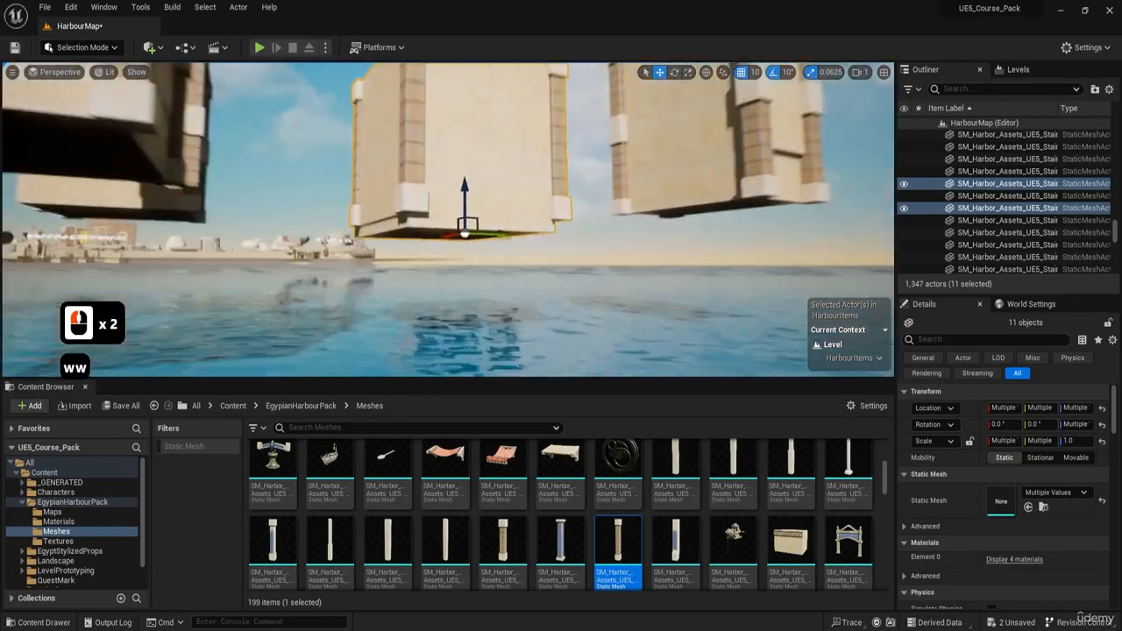
Step: Select only the two foundation blocks beneath the raised building and reduce their Y scale to 1.0625
scroll(478, 208, "up", 2)
left_click(479, 209)
left_click(377, 221, "shift")
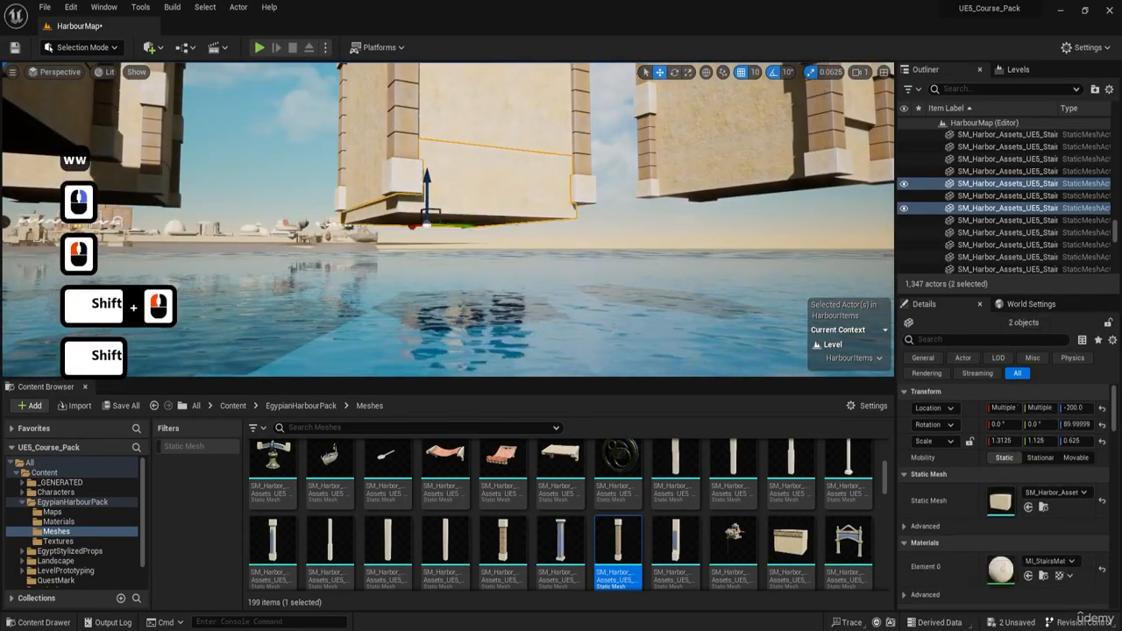
key("w")
key("a")
key("a")
right_click_drag(377, 221, 449, 207)
key("s")
key("e")
key("r")
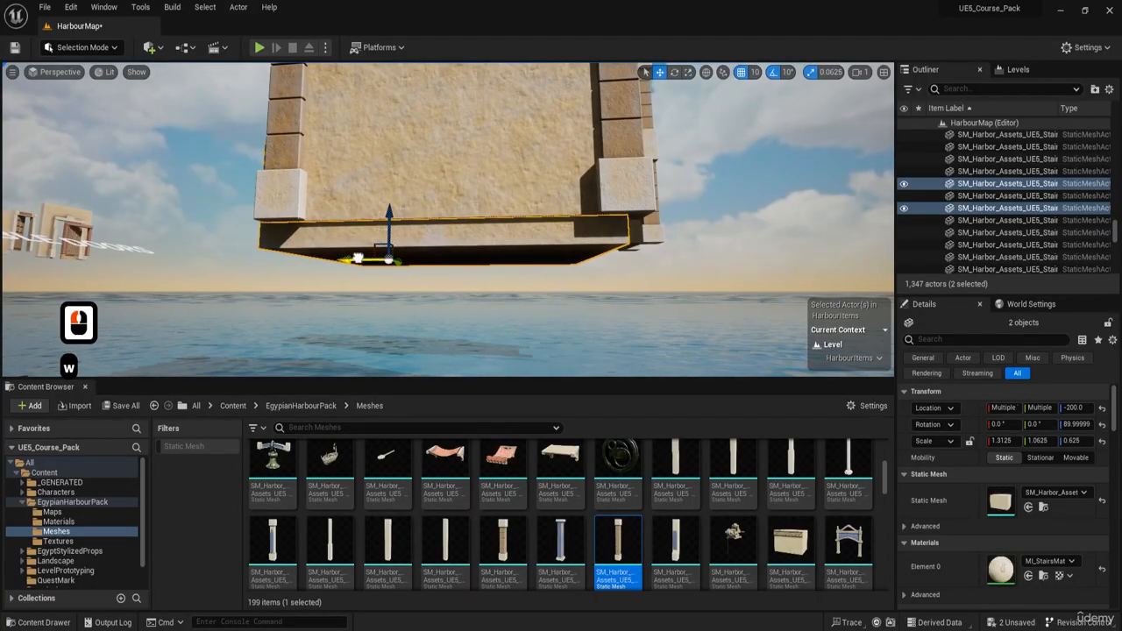
Step: Narrow the two foundation blocks further to a Y scale of 1.0 and check their fit under the building's corners
key("w")
key("a")
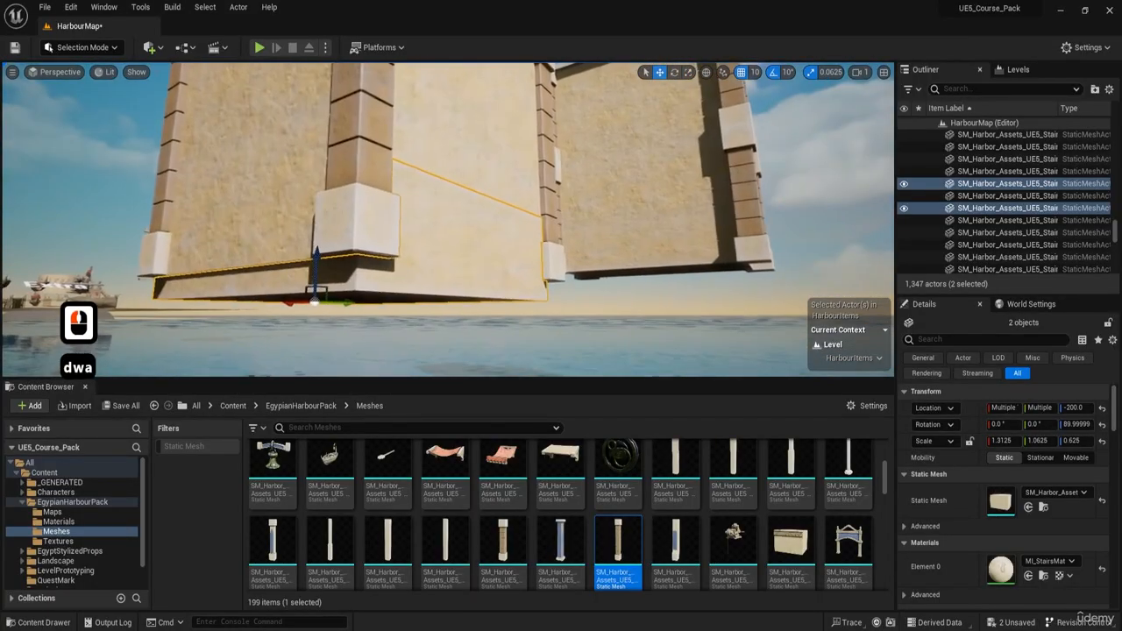
key("a")
key("a")
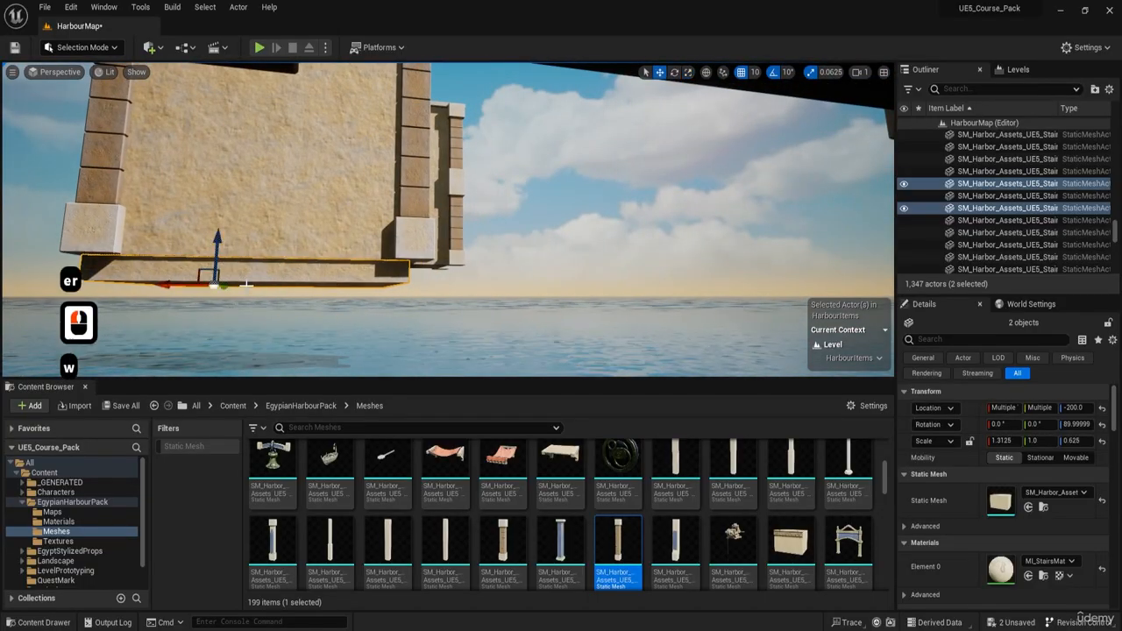
key("a")
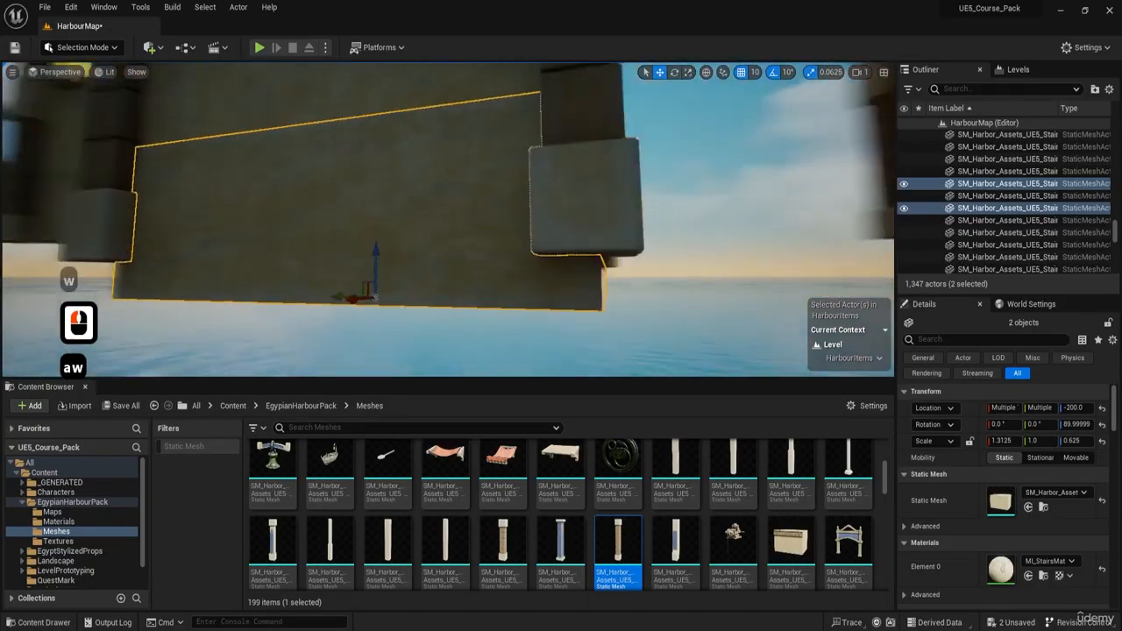
key("w")
key("a")
key("a")
key("w")
key("d")
Step: Narrow the two foundation blocks under the small closed building to a Y scale of 0.9375
key("a")
key("a")
key("a")
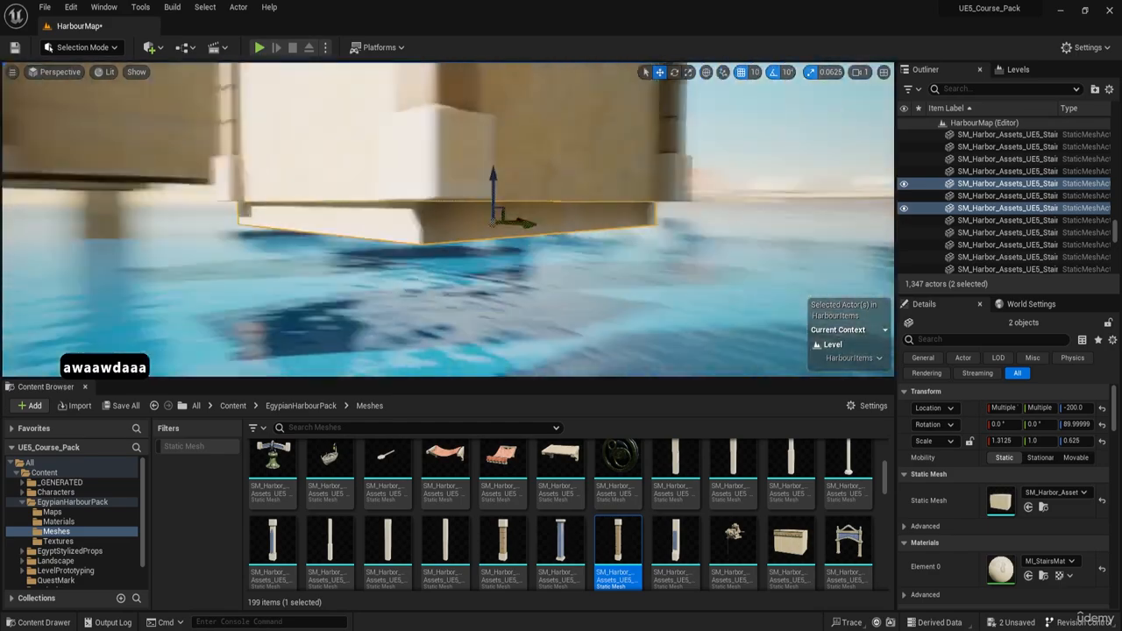
key("d")
key("w")
key("a")
key("s")
key("q")
key("a")
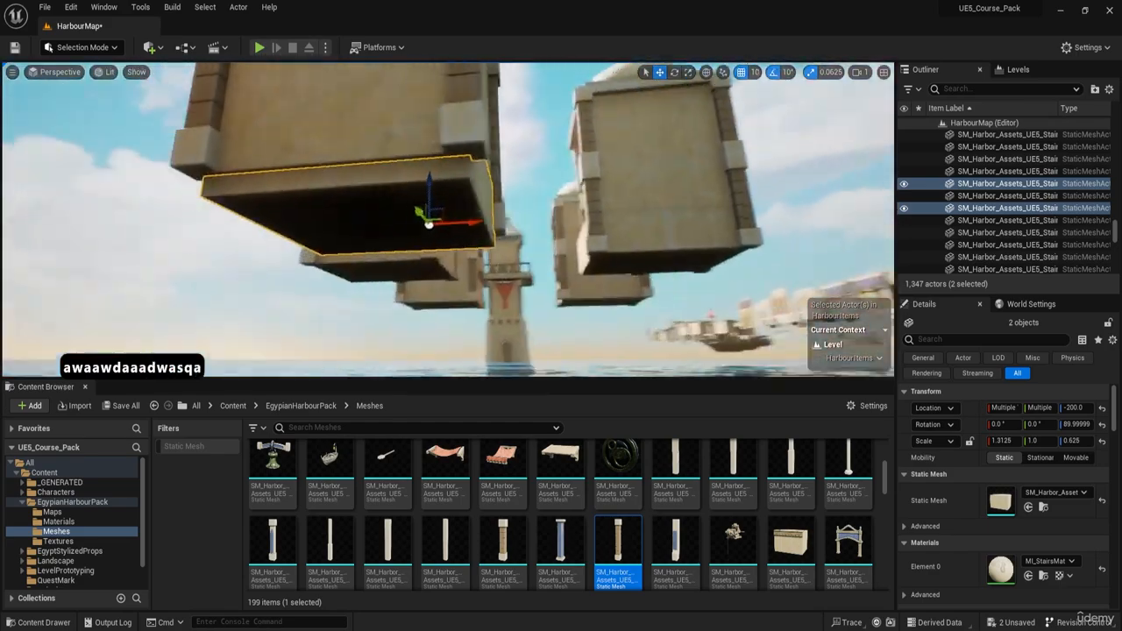
key("e")
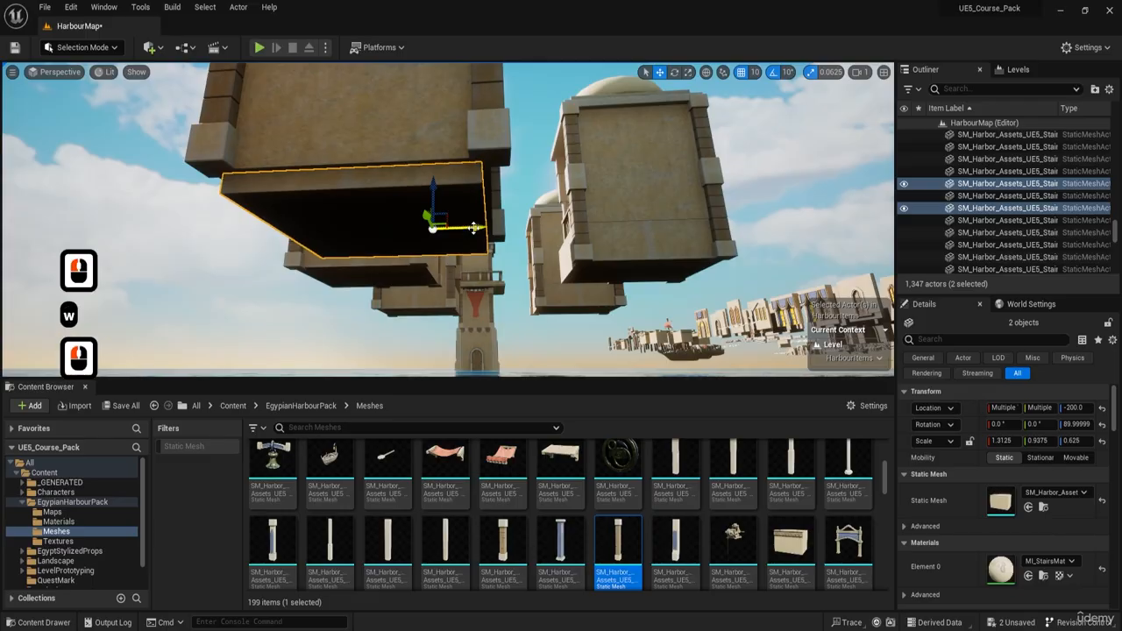
Step: Inspect the narrowed foundation's fit beneath the small building's corners from water level, with the editor overlays hidden
key("d")
key("w")
key("d")
key("w")
key("a")
key("w")
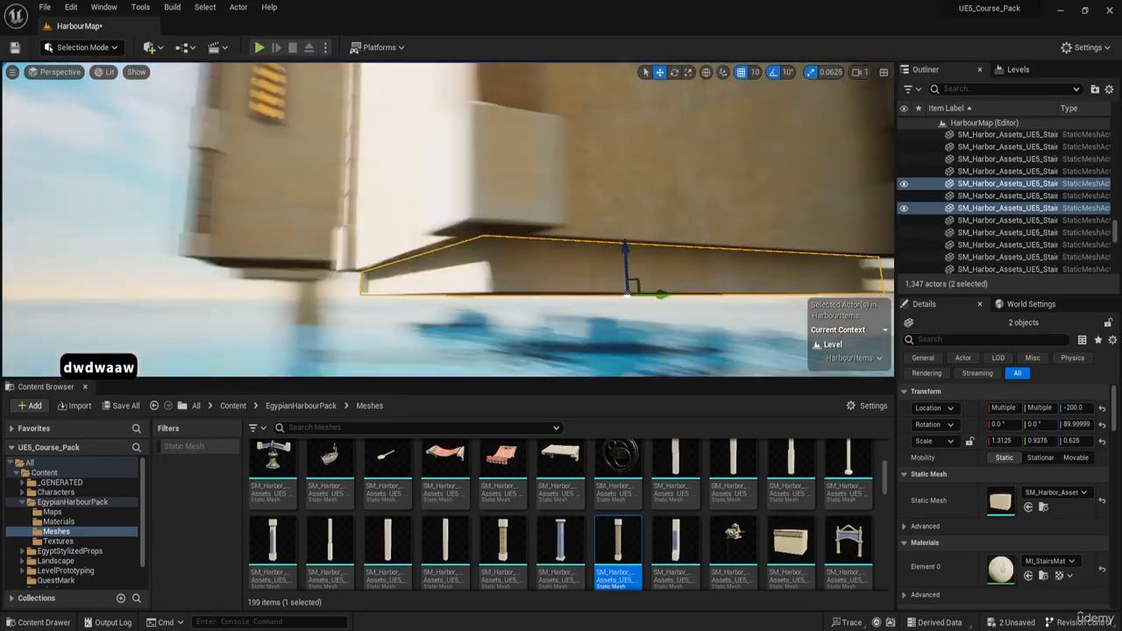
key("a")
key("g")
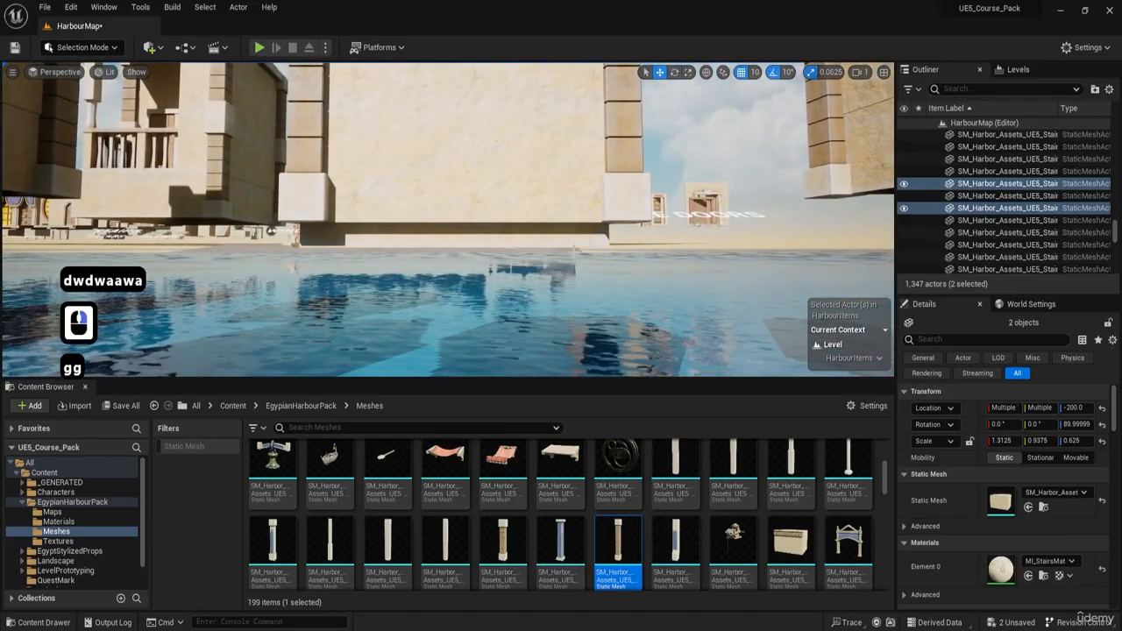
right_click_drag(449, 219, 499, 167)
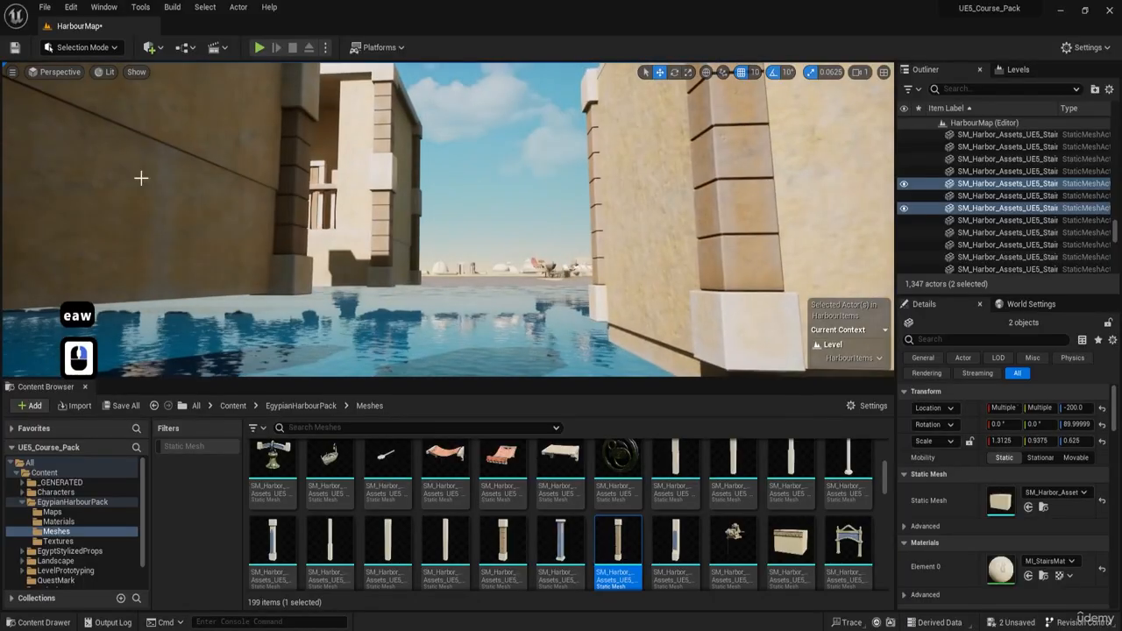
Step: Examine the small closed building from above, comparing its roof and walls with the neighbouring balcony and tall buildings
right_click_drag(140, 178, 263, 222)
key("e")
key("a")
key("s")
right_click_drag(242, 176, 198, 285)
key("e")
key("d")
key("e")
key("w")
key("a")
key("e")
key("s")
key("a")
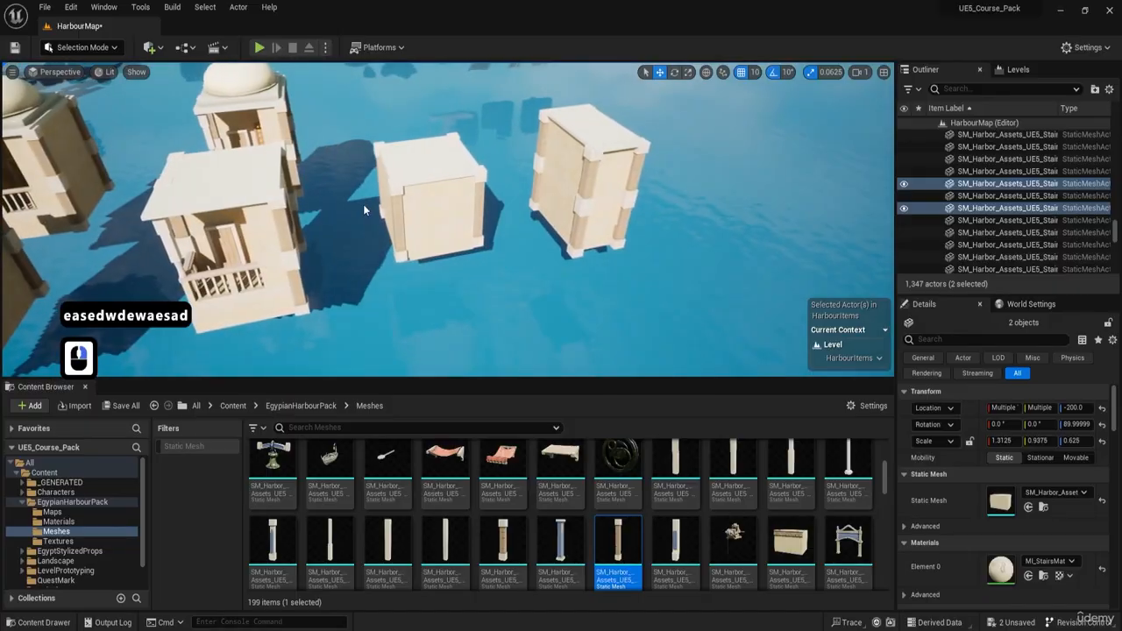
key("d")
key("d")
key("d")
key("d")
key("d")
right_click_drag(447, 219, 443, 176)
key("w")
key("d")
key("s")
key("q")
key("s")
key("d")
key("w")
key("e")
key("a")
key("a")
key("q")
key("s")
Step: Survey the whole group of building variations from several sides, including the flat-roofed and domed ones
right_click_drag(597, 241, 589, 241)
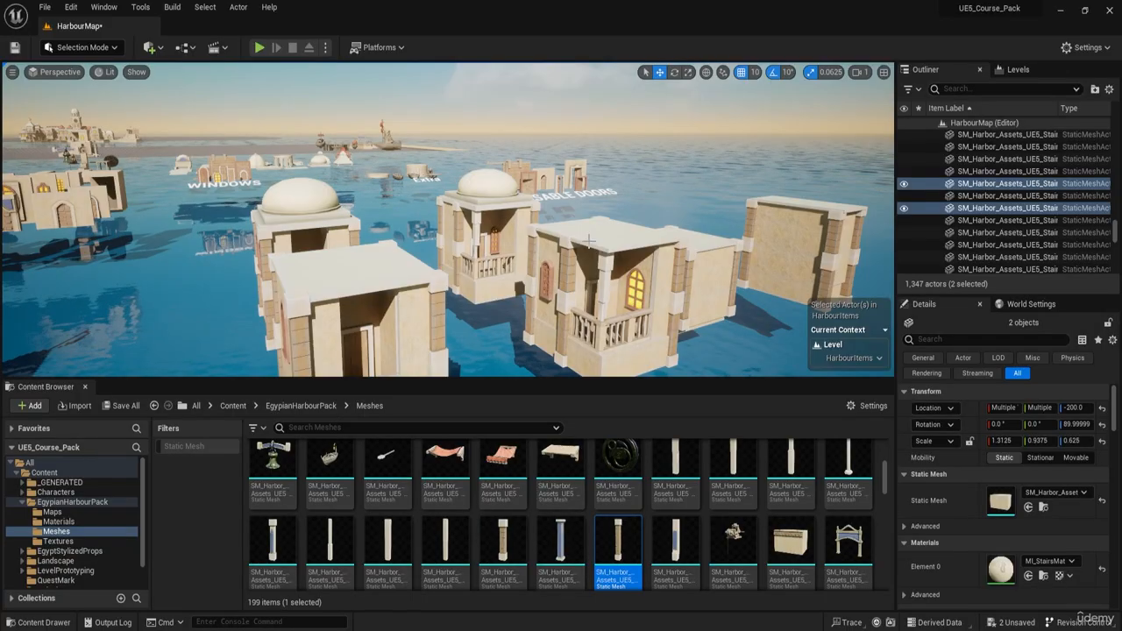
key("w")
key("e")
key("a")
right_click_drag(589, 241, 345, 409)
scroll(525, 214, "up", 7)
key("a")
key("w")
key("e")
key("a")
key("d")
key("w")
key("e")
key("d")
key("w")
key("d")
key("d")
key("w")
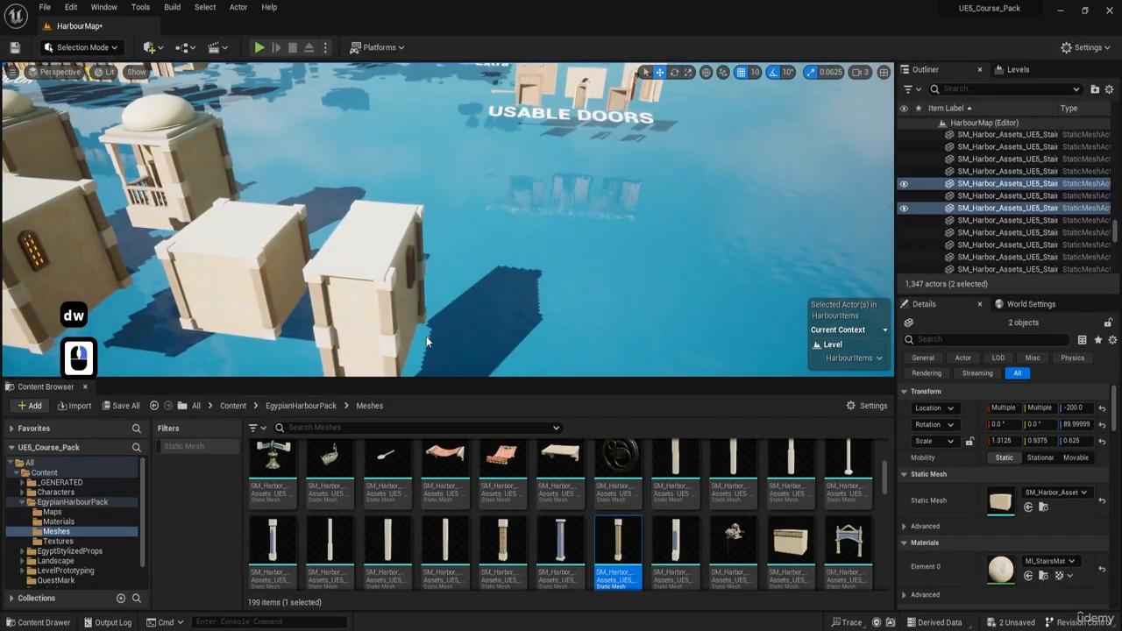
key("a")
right_click_drag(426, 336, 412, 329)
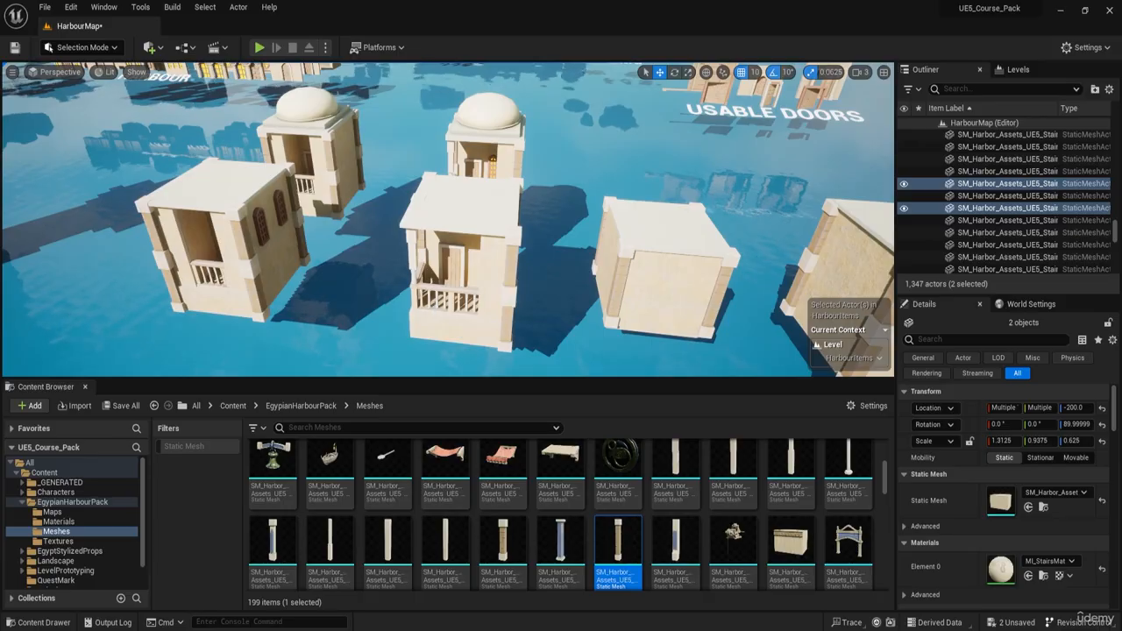
key("a")
key("s")
mouse_move(271, 282)
right_mouse_down()
mouse_move(307, 270)
mouse_move(317, 287)
mouse_move(271, 282)
right_mouse_up()
key("w")
key("d")
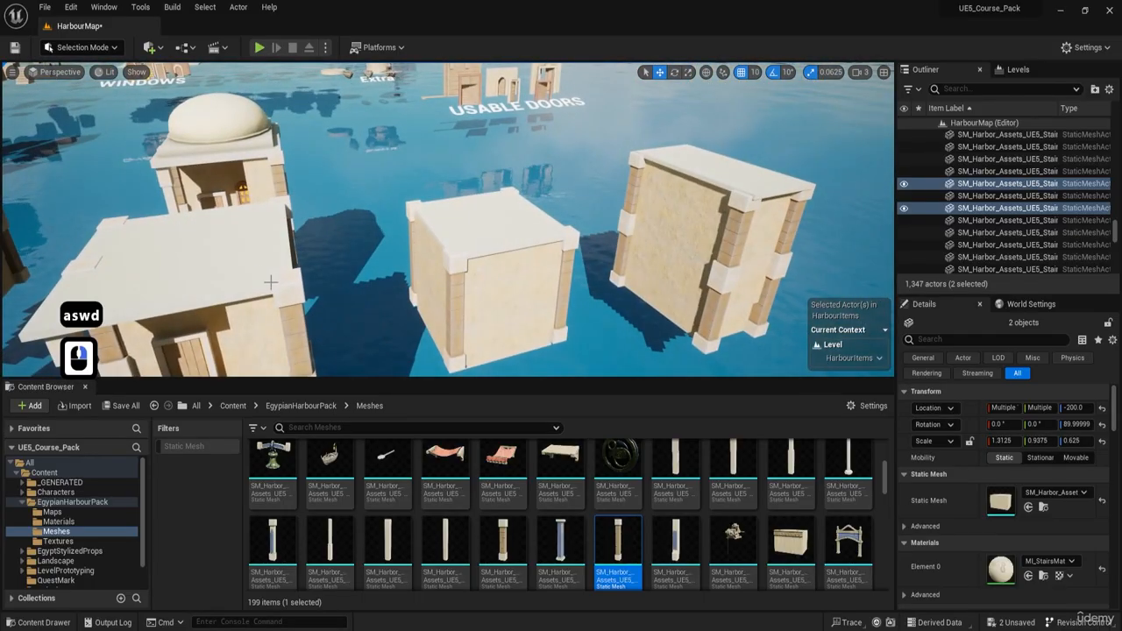
Step: Select the flat roof of the tall closed building, reduce its X scale to 1.4375 and shift it to X location -50153
left_click(241, 263)
right_click_drag(323, 257, 855, 285)
key("w")
key("s")
key("w")
key("d")
key("w")
left_click(645, 203)
key("w")
key("e")
key("s")
scroll(771, 293, "down", 6)
key("w")
key("a")
key("a")
key("w")
scroll(807, 289, "down", 4)
Step: Review the tall building's corrected roof and the complete row of building variations with the editor overlays hidden
key("w")
right_click_drag(599, 180, 599, 181)
key("e")
key("r")
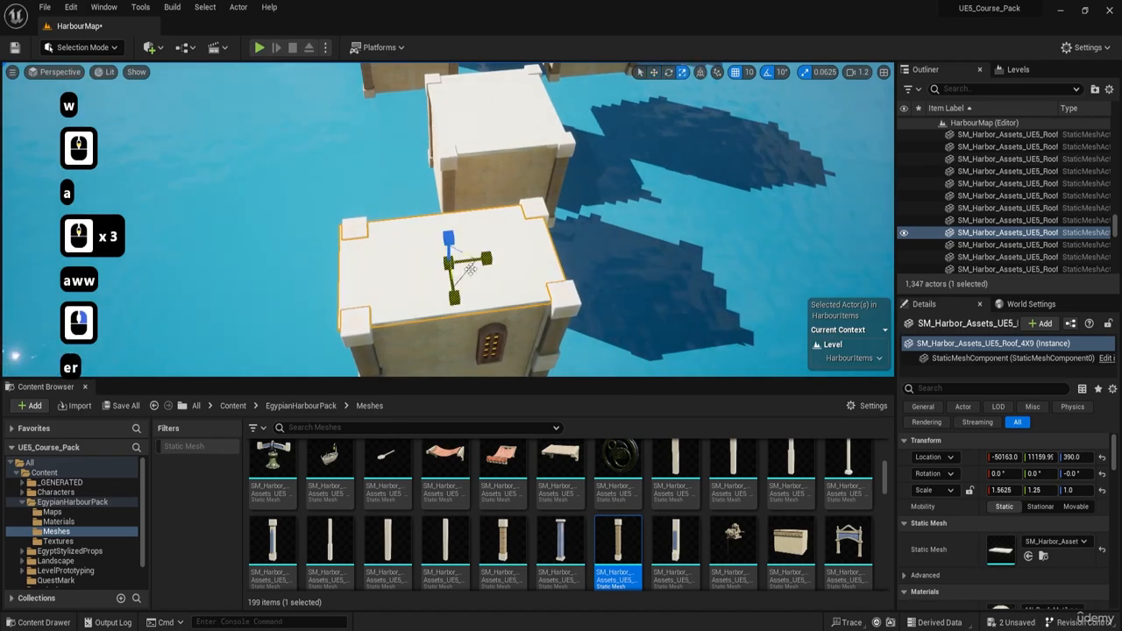
left_click_drag(484, 260, 492, 260)
key("a")
key("q")
right_click_drag(492, 260, 299, 311)
key("w")
key("g")
key("g")
key("d")
key("d")
key("w")
key("e")
key("w")
key("a")
key("a")
key("e")
key("w")
key("e")
key("w")
key("a")
key("a")
key("w")
key("a")
key("q")
key("w")
key("a")
key("a")
key("q")
key("q")
key("a")
key("a")
key("a")
key("w")
key("a")
key("e")
key("a")
key("w")
key("a")
key("a")
key("a")
key("e")
key("a")
key("a")
key("s")
key("q")
key("a")
key("q")
key("e")
key("s")
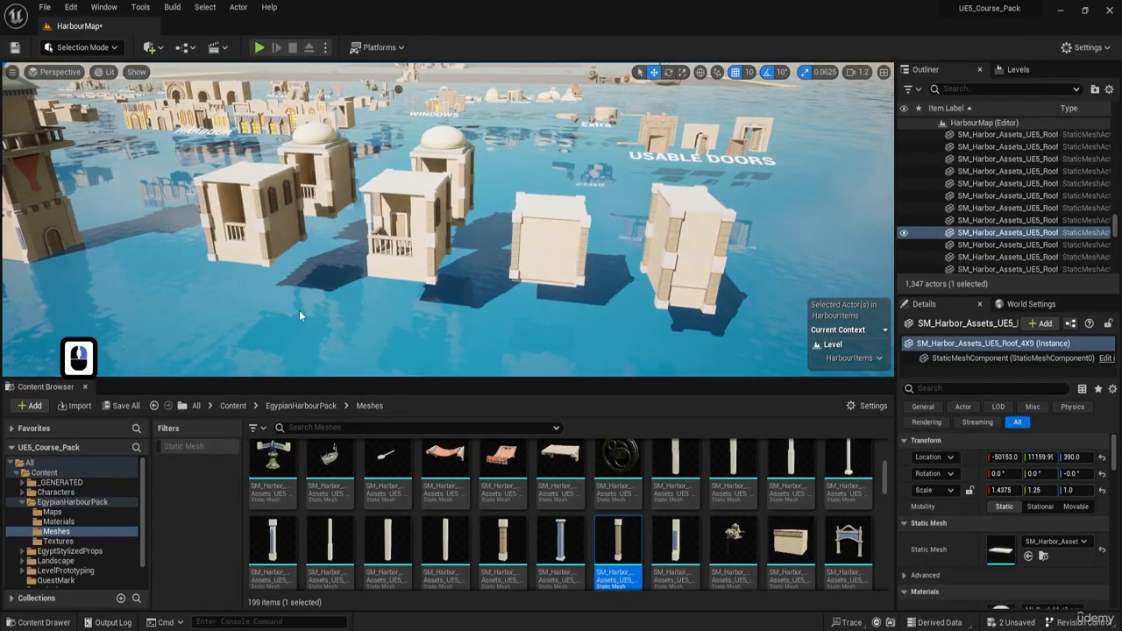